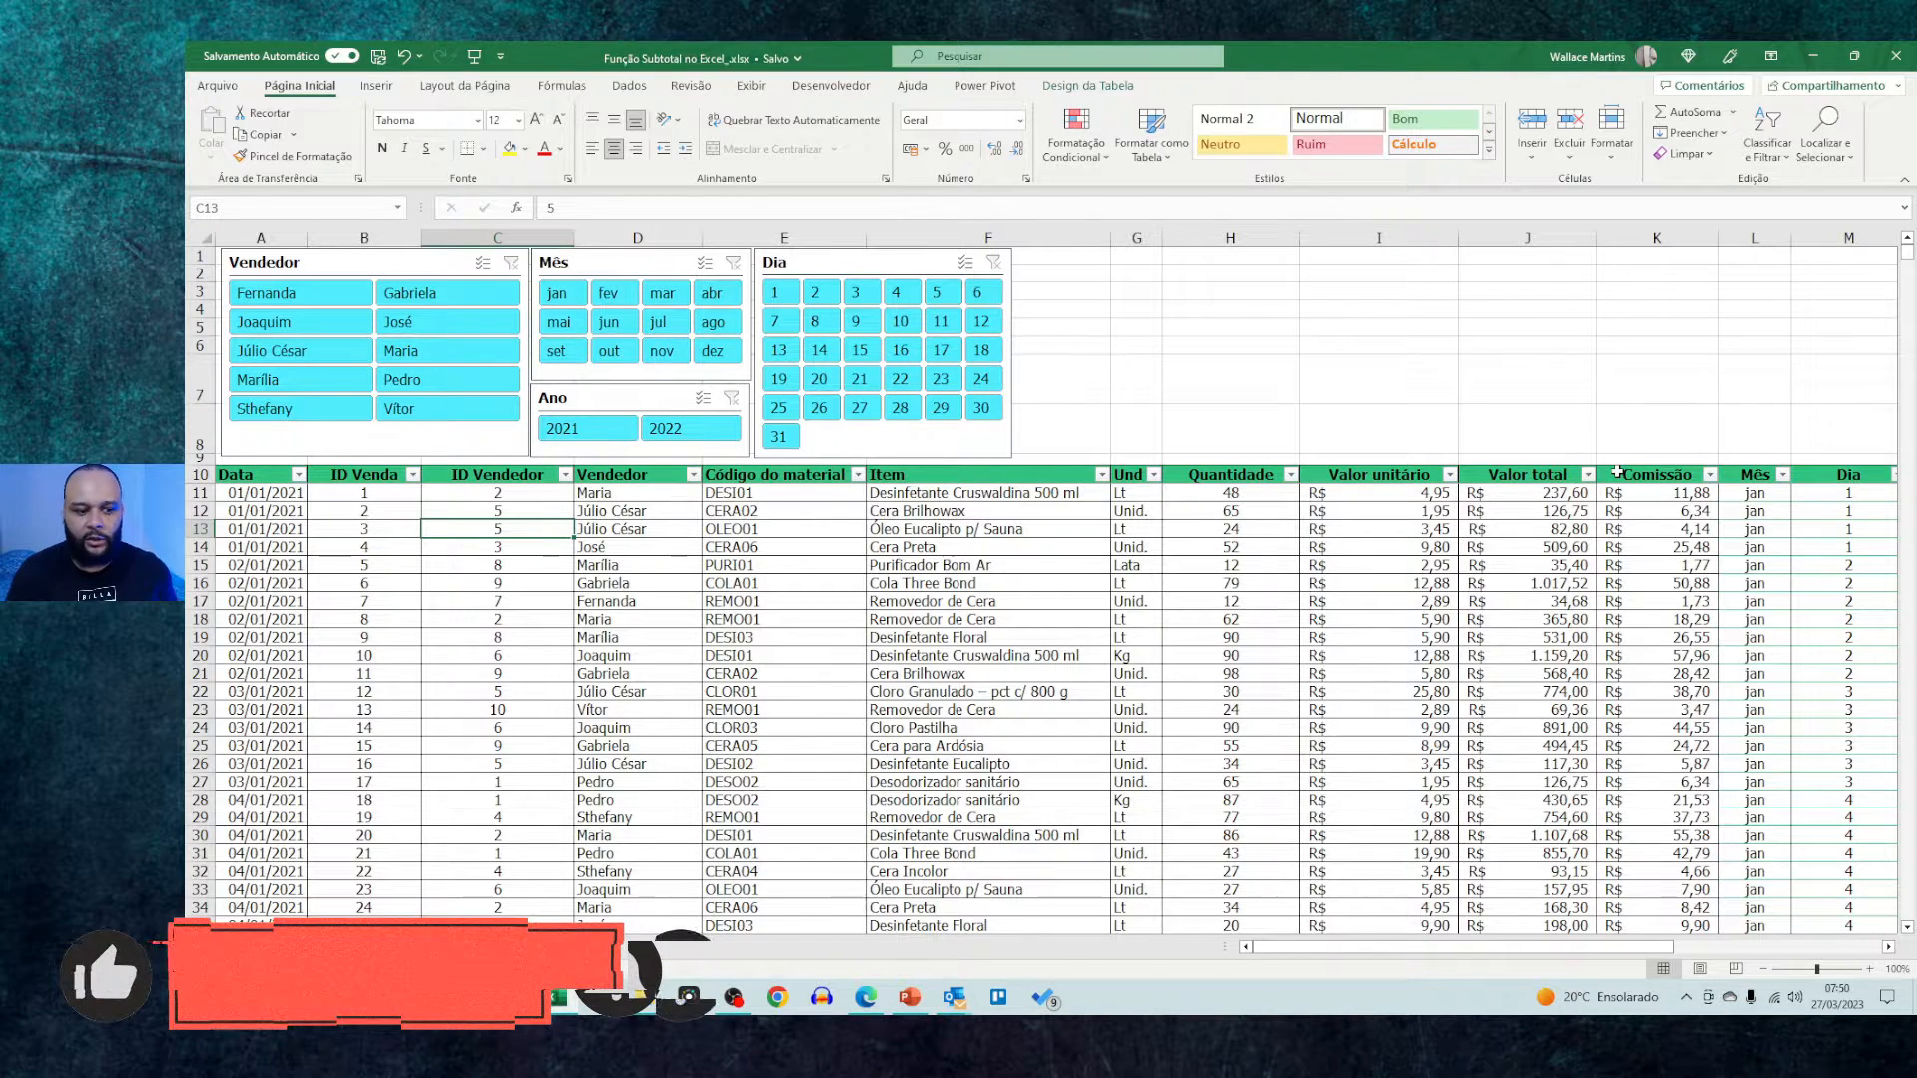
Check the extent of the sales table from the Data header in A10 down to its last record
{"action": "key", "text": "ctrl+Up"}
{"action": "key", "text": "ctrl+Left"}
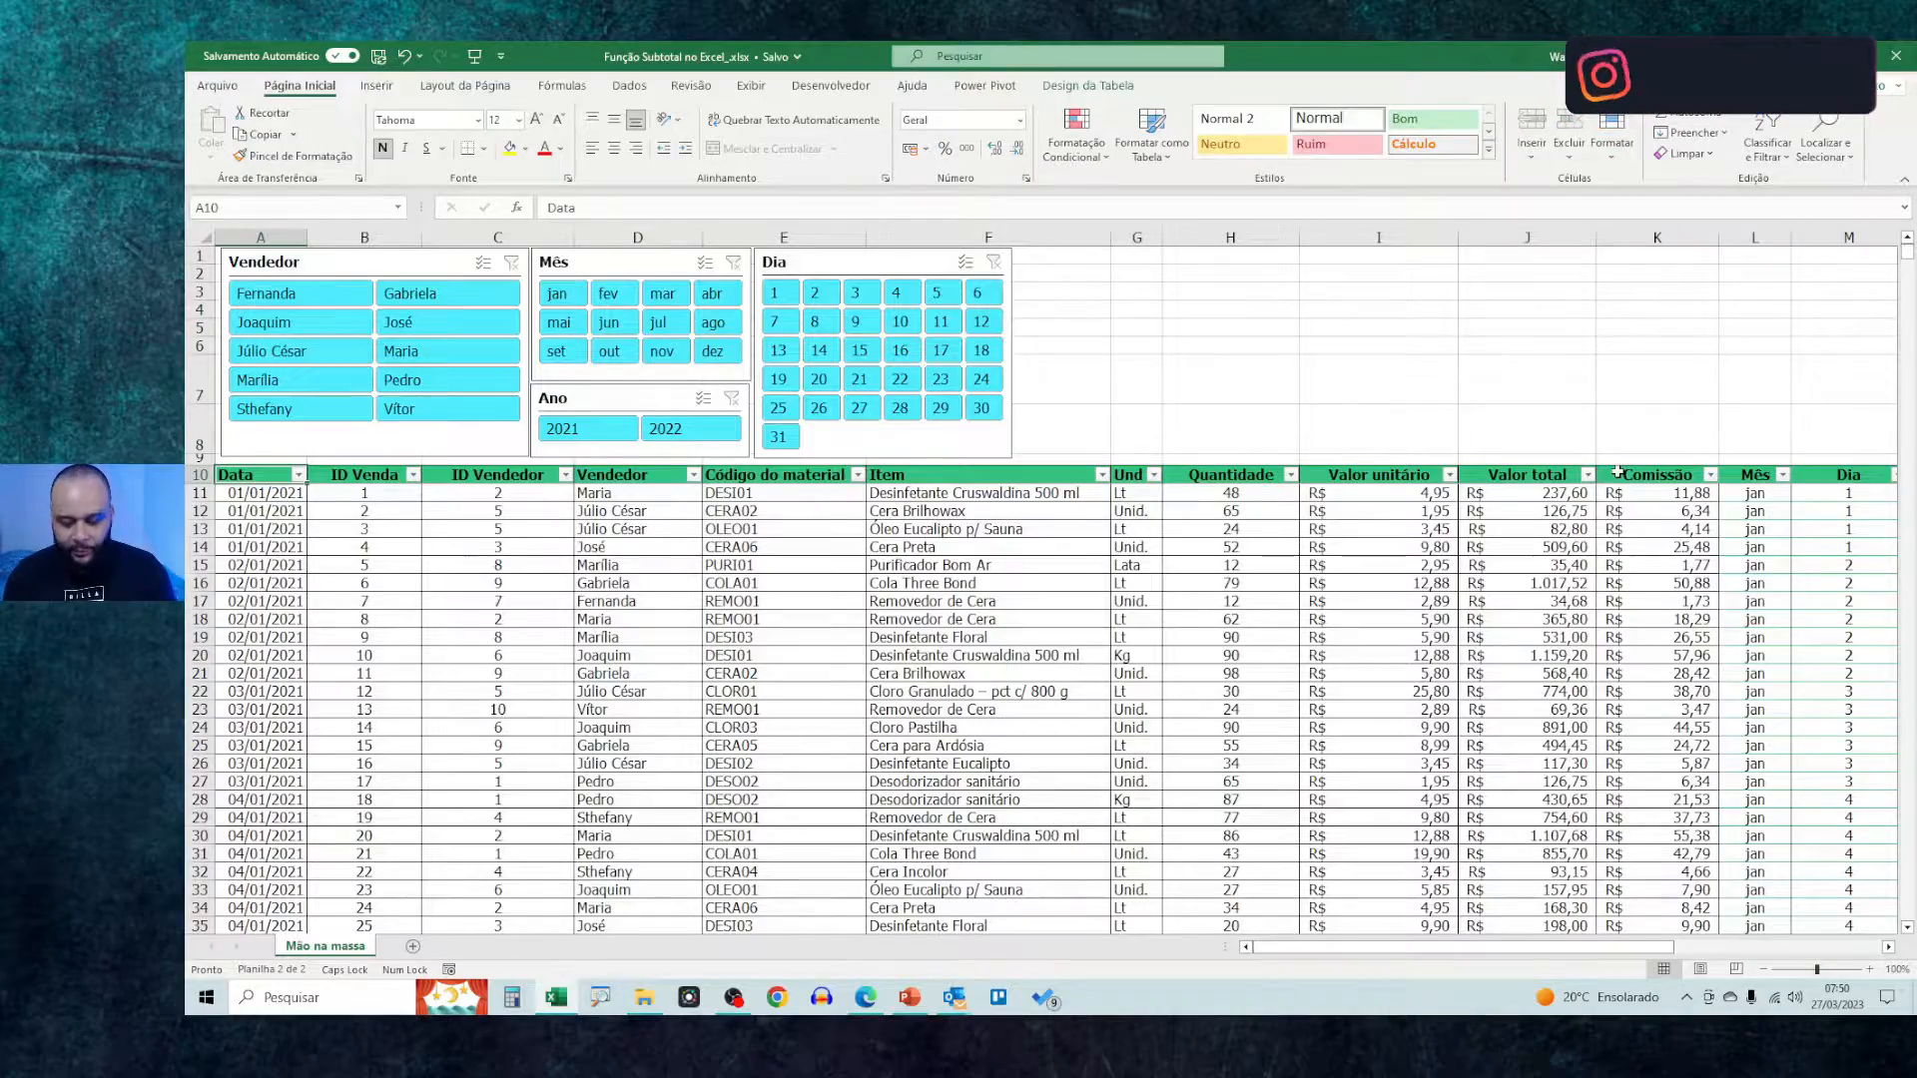
{"action": "key", "text": "ctrl+Down"}
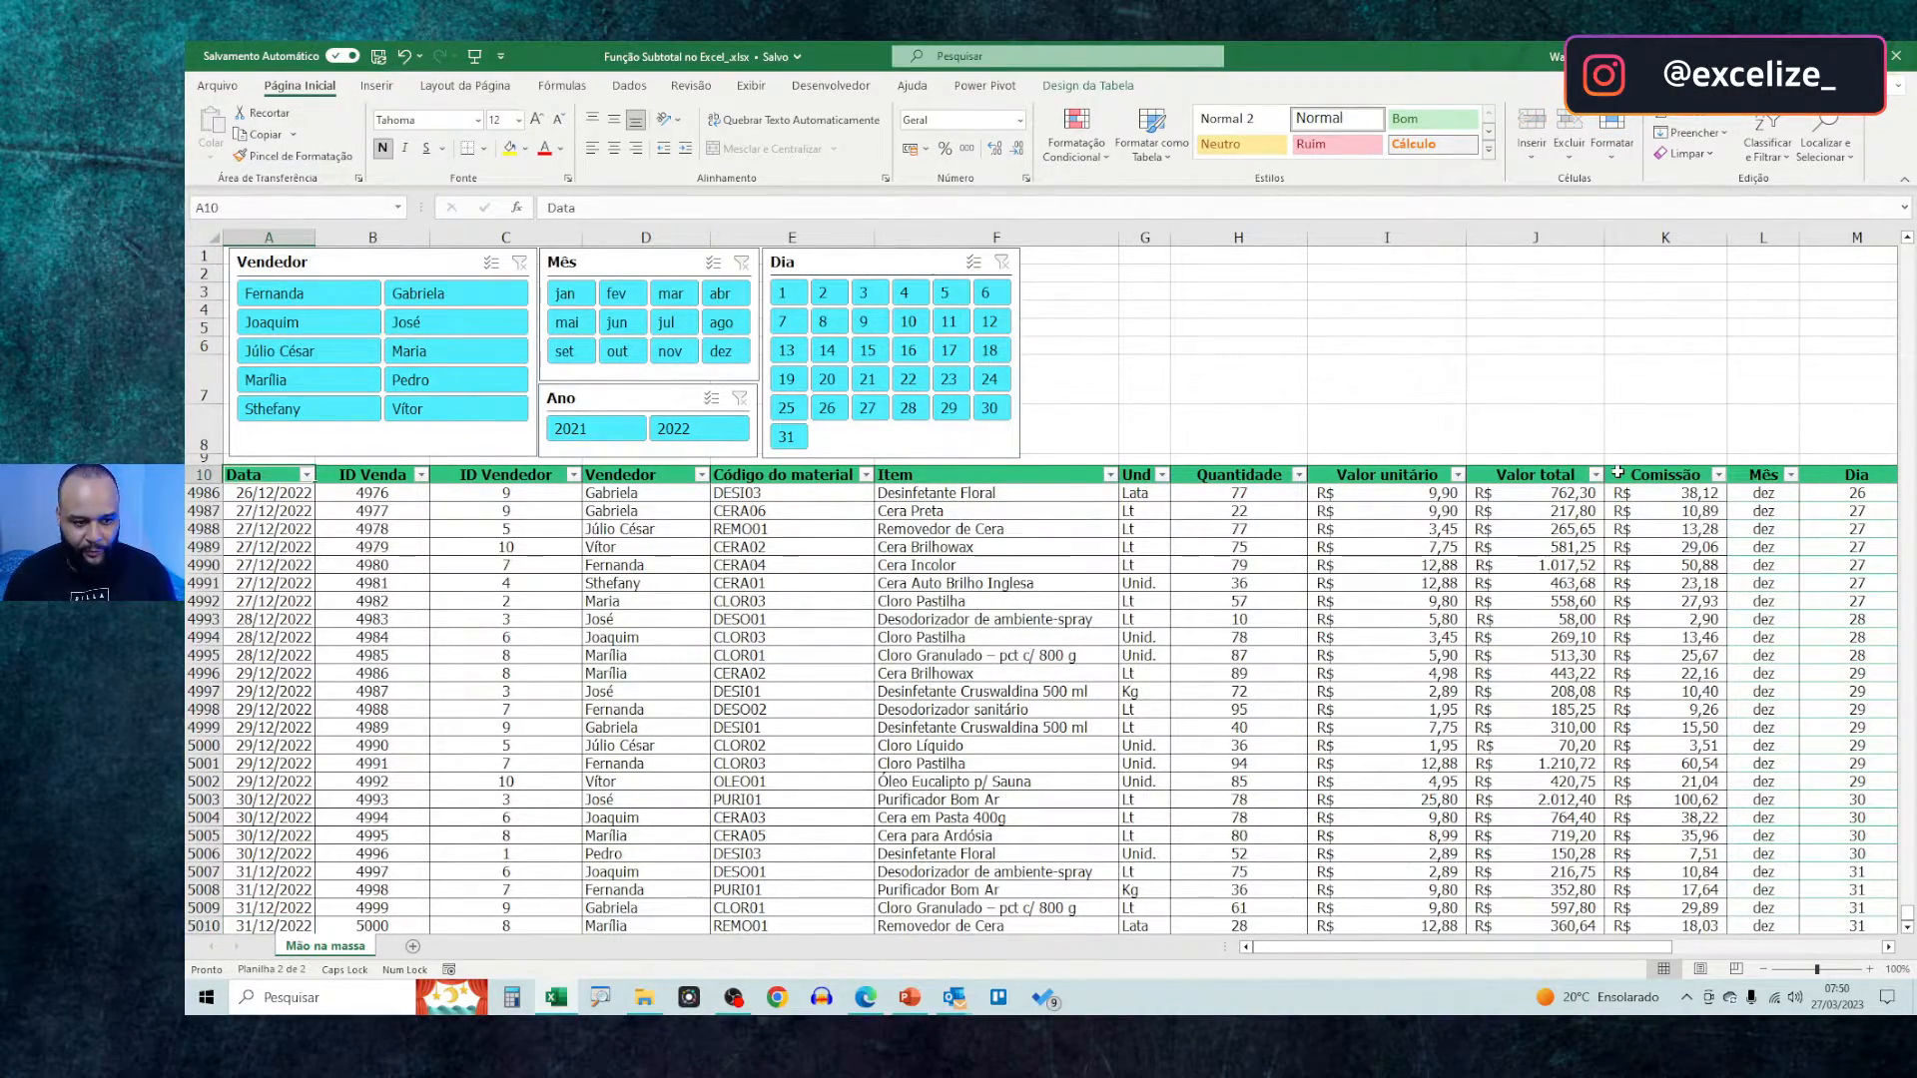
{"action": "key", "text": "ctrl+Home"}
{"action": "key", "text": "Up"}
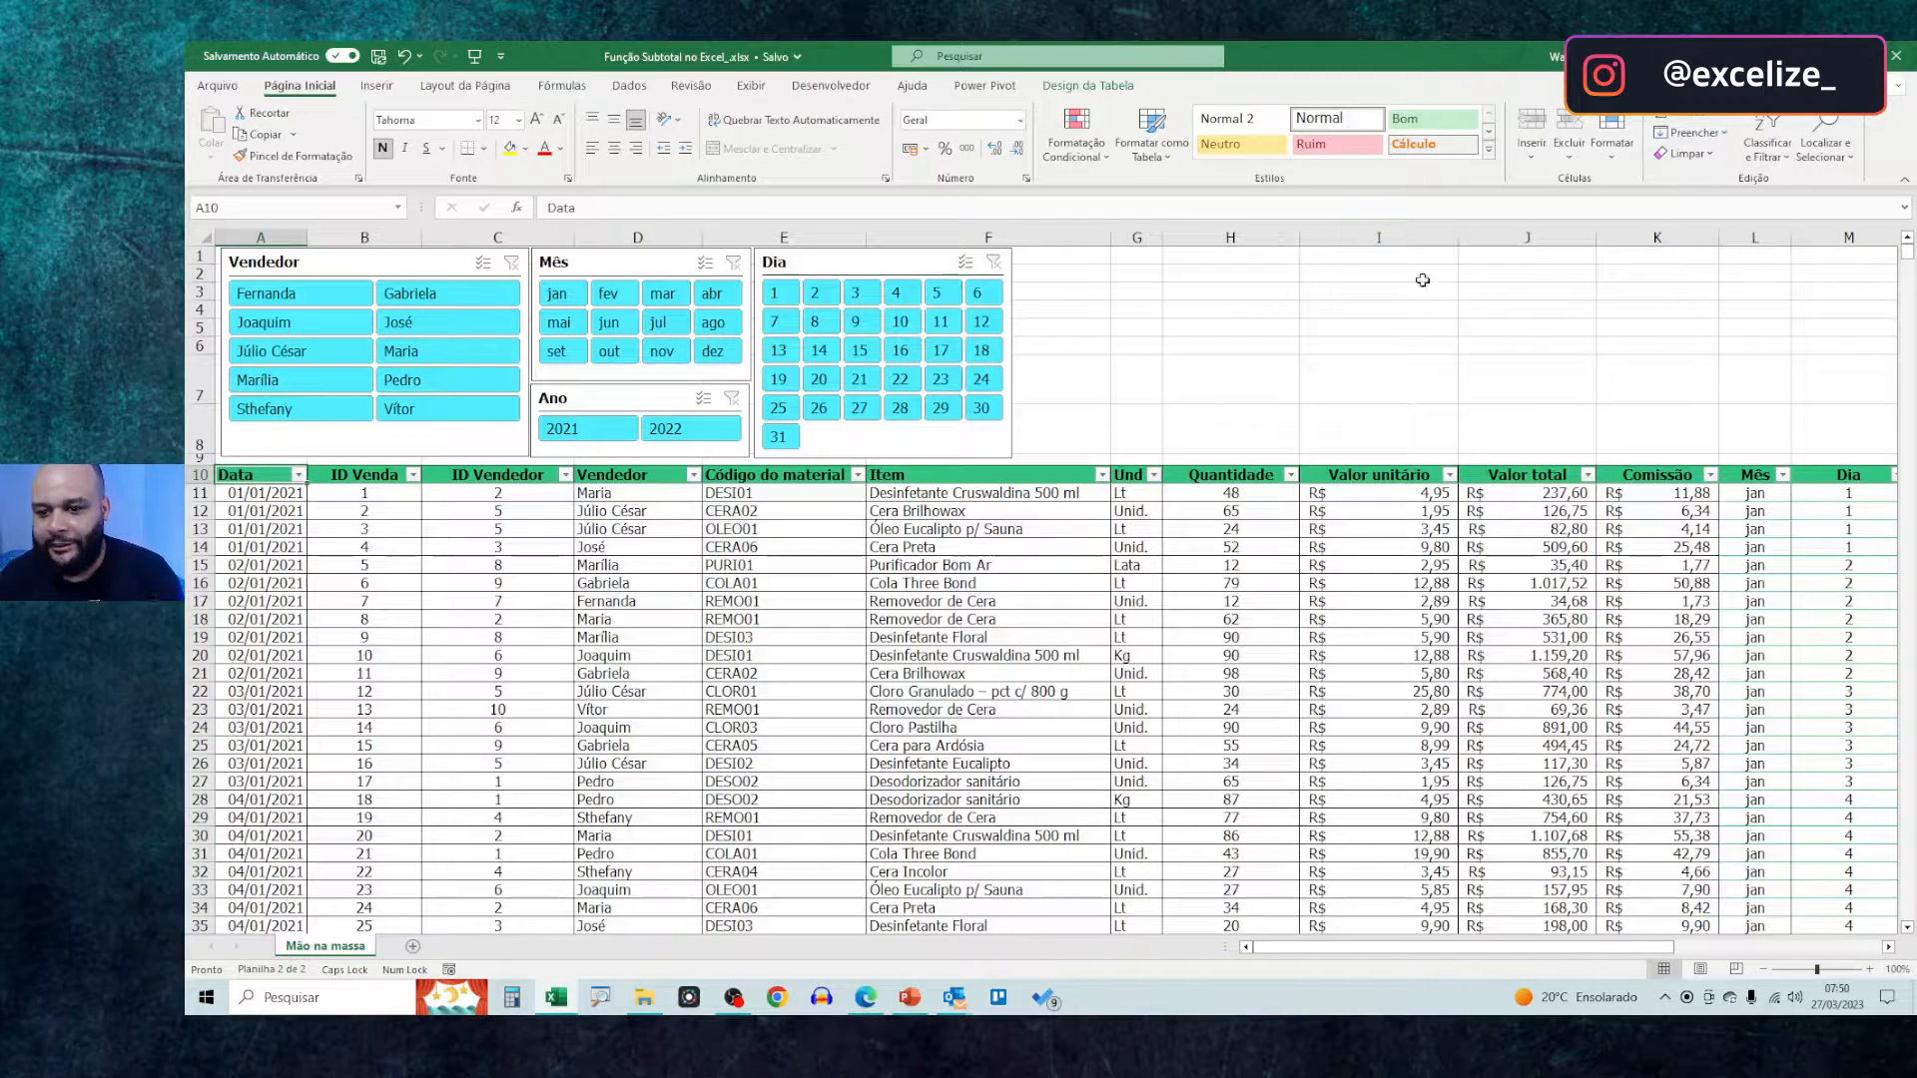
Enter a SOMA formula in J6 that adds up the entire Comissão column, K:K
{"action": "left_click", "coordinate": [1519, 332]}
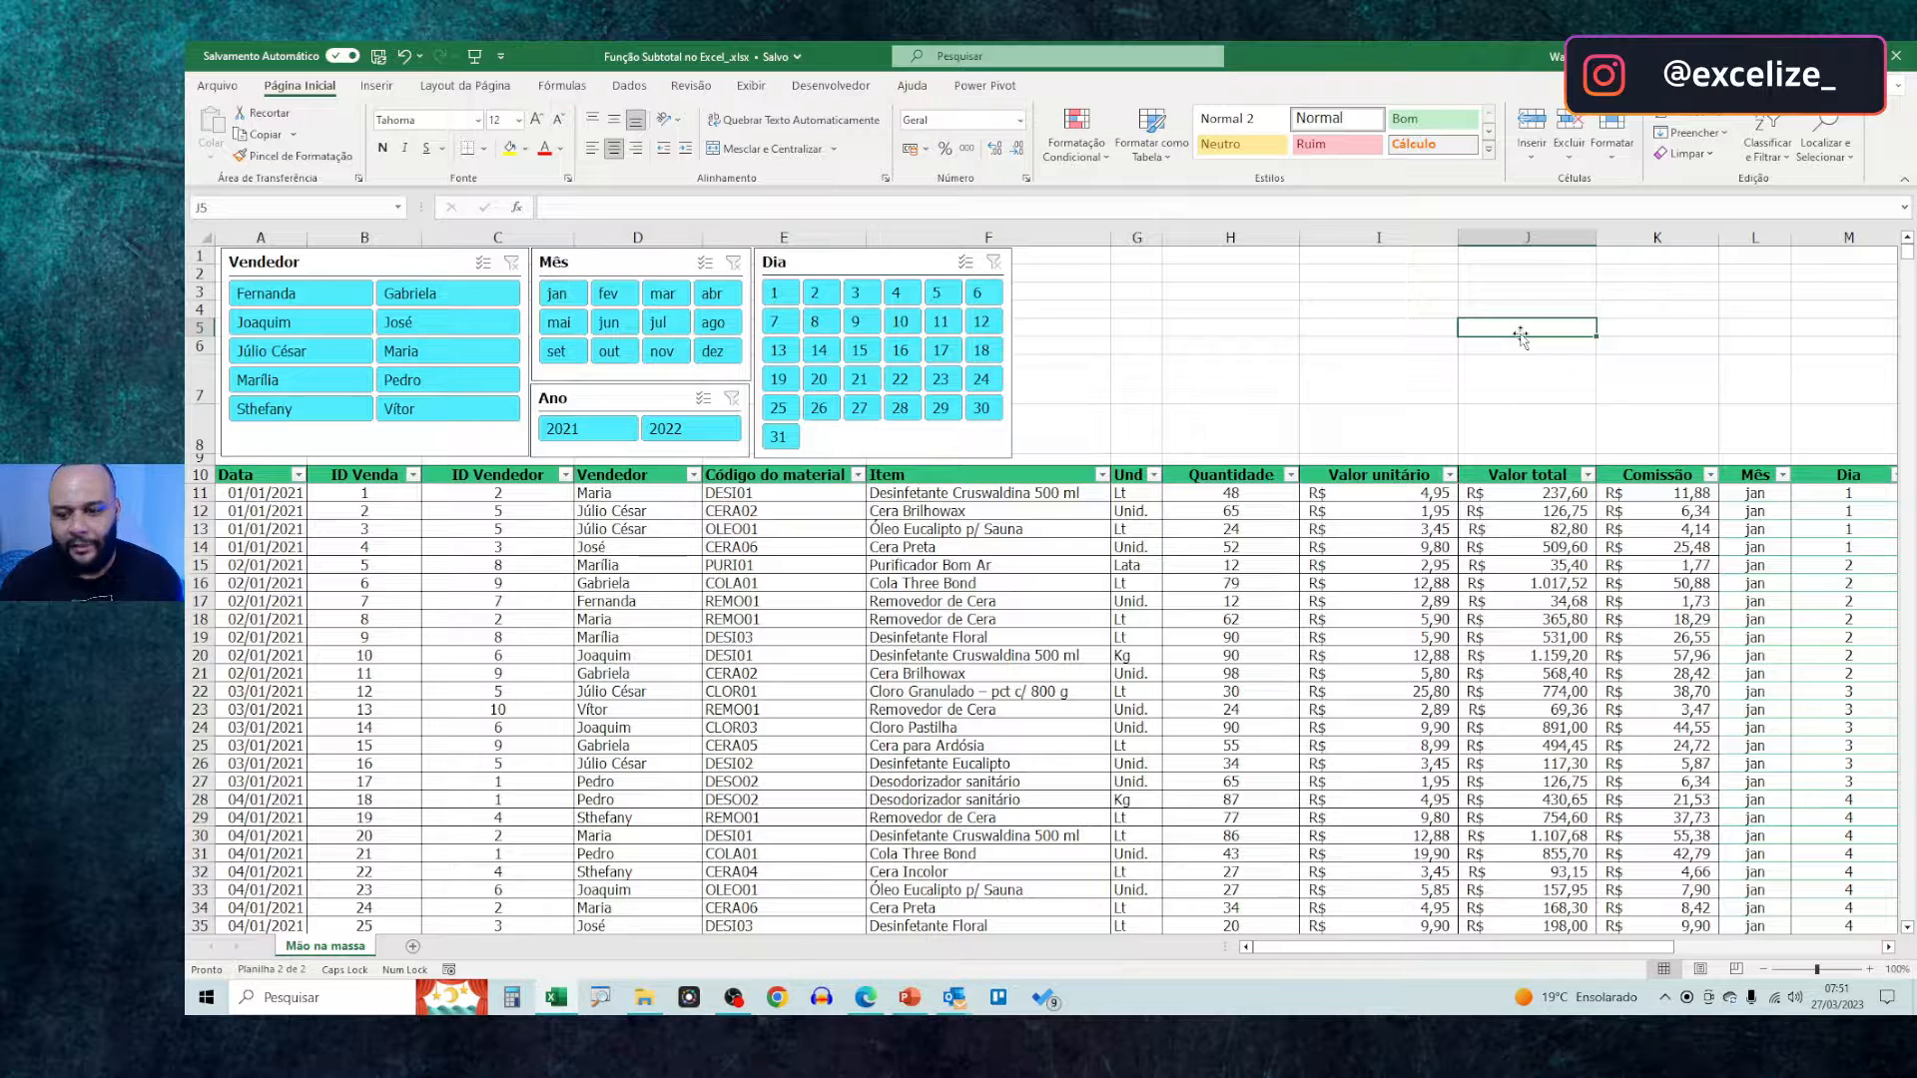
{"action": "left_click", "coordinate": [1528, 346]}
{"action": "type", "text": "="}
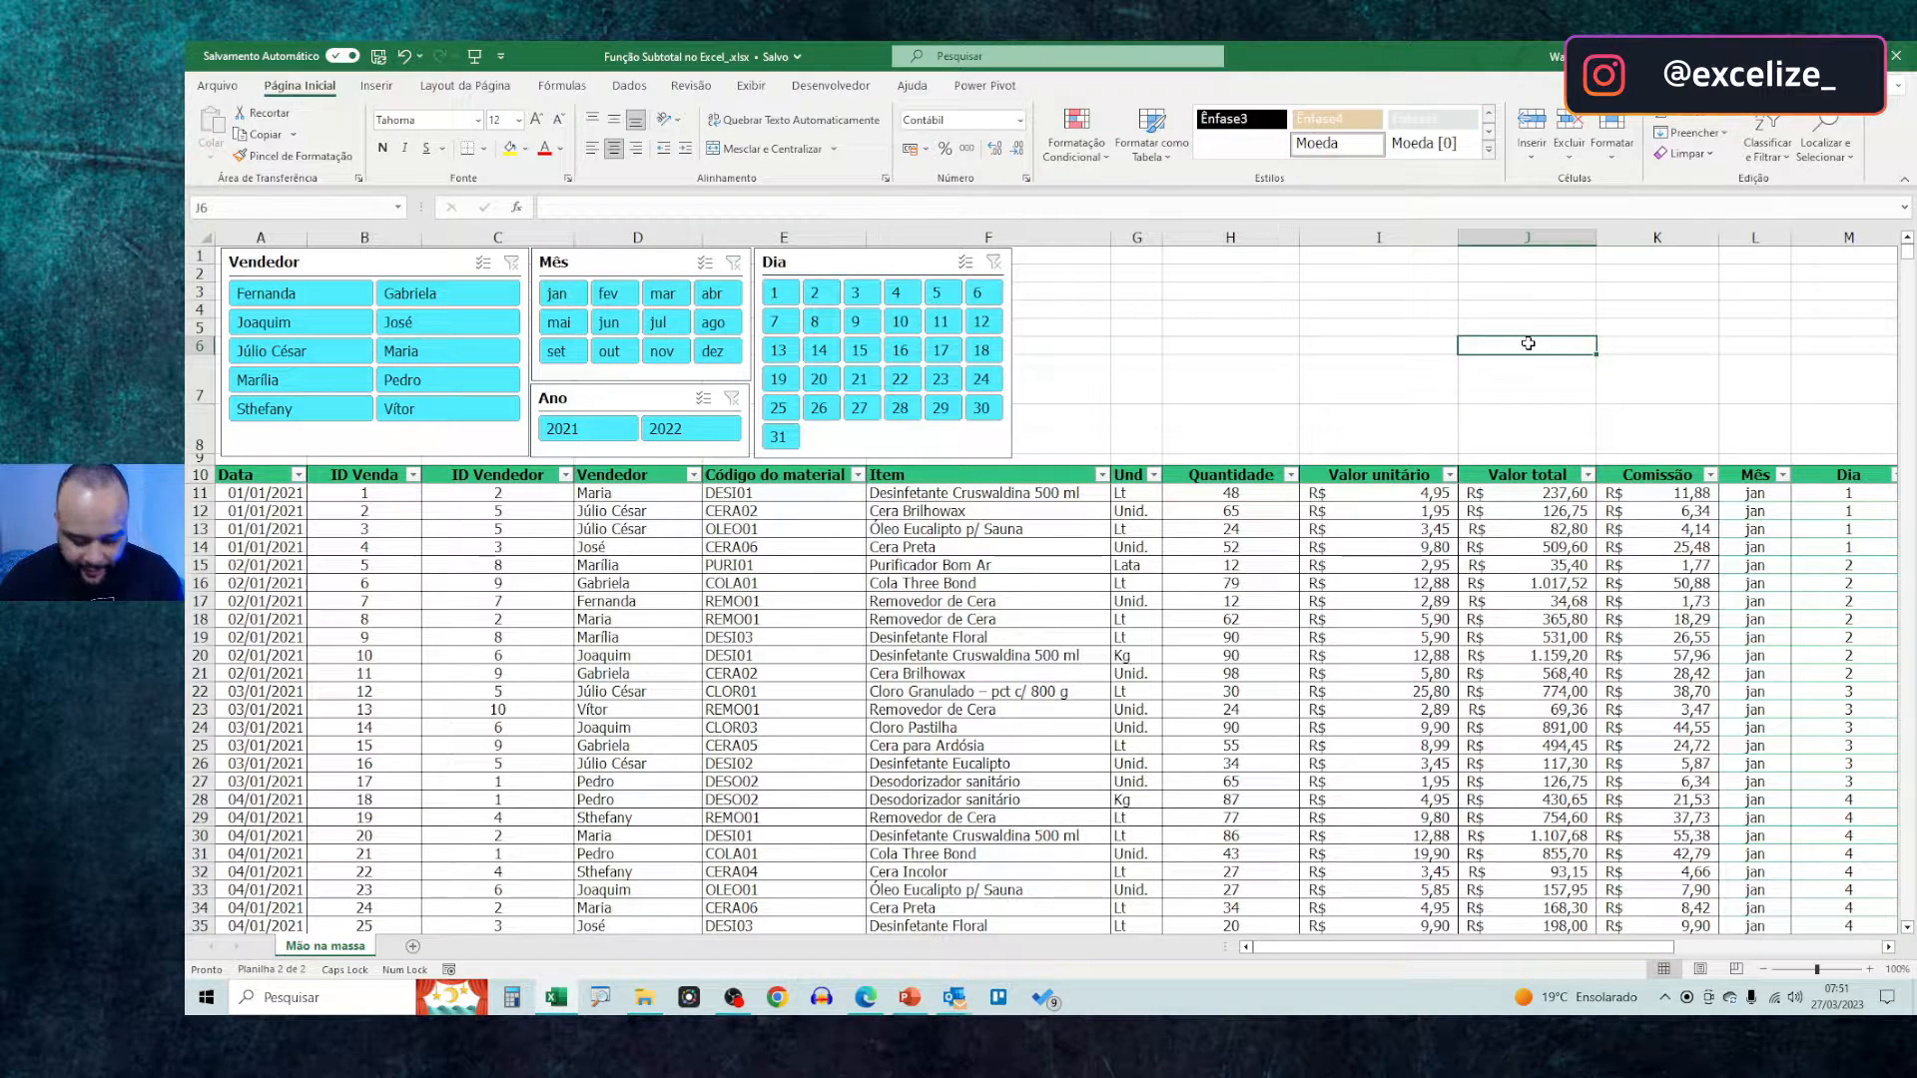
{"action": "type", "text": "SOMA"}
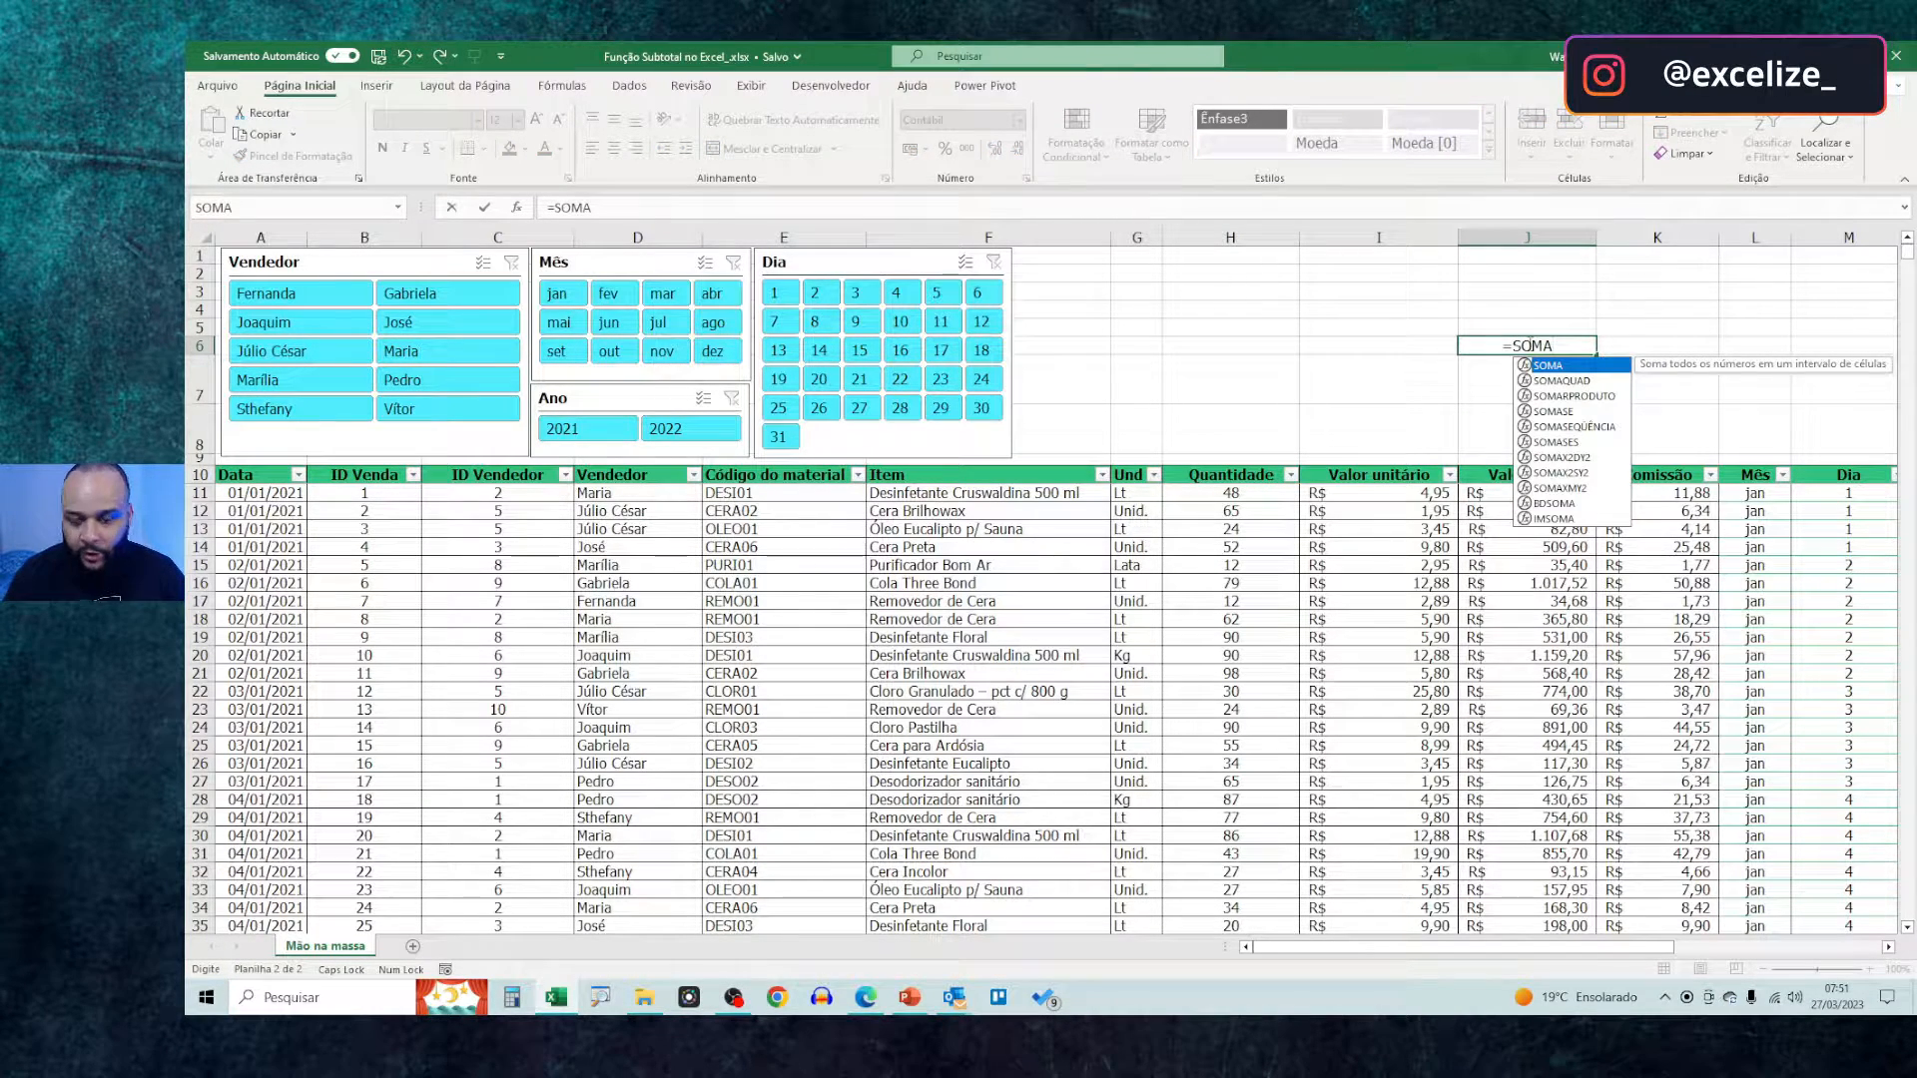
{"action": "type", "text": "("}
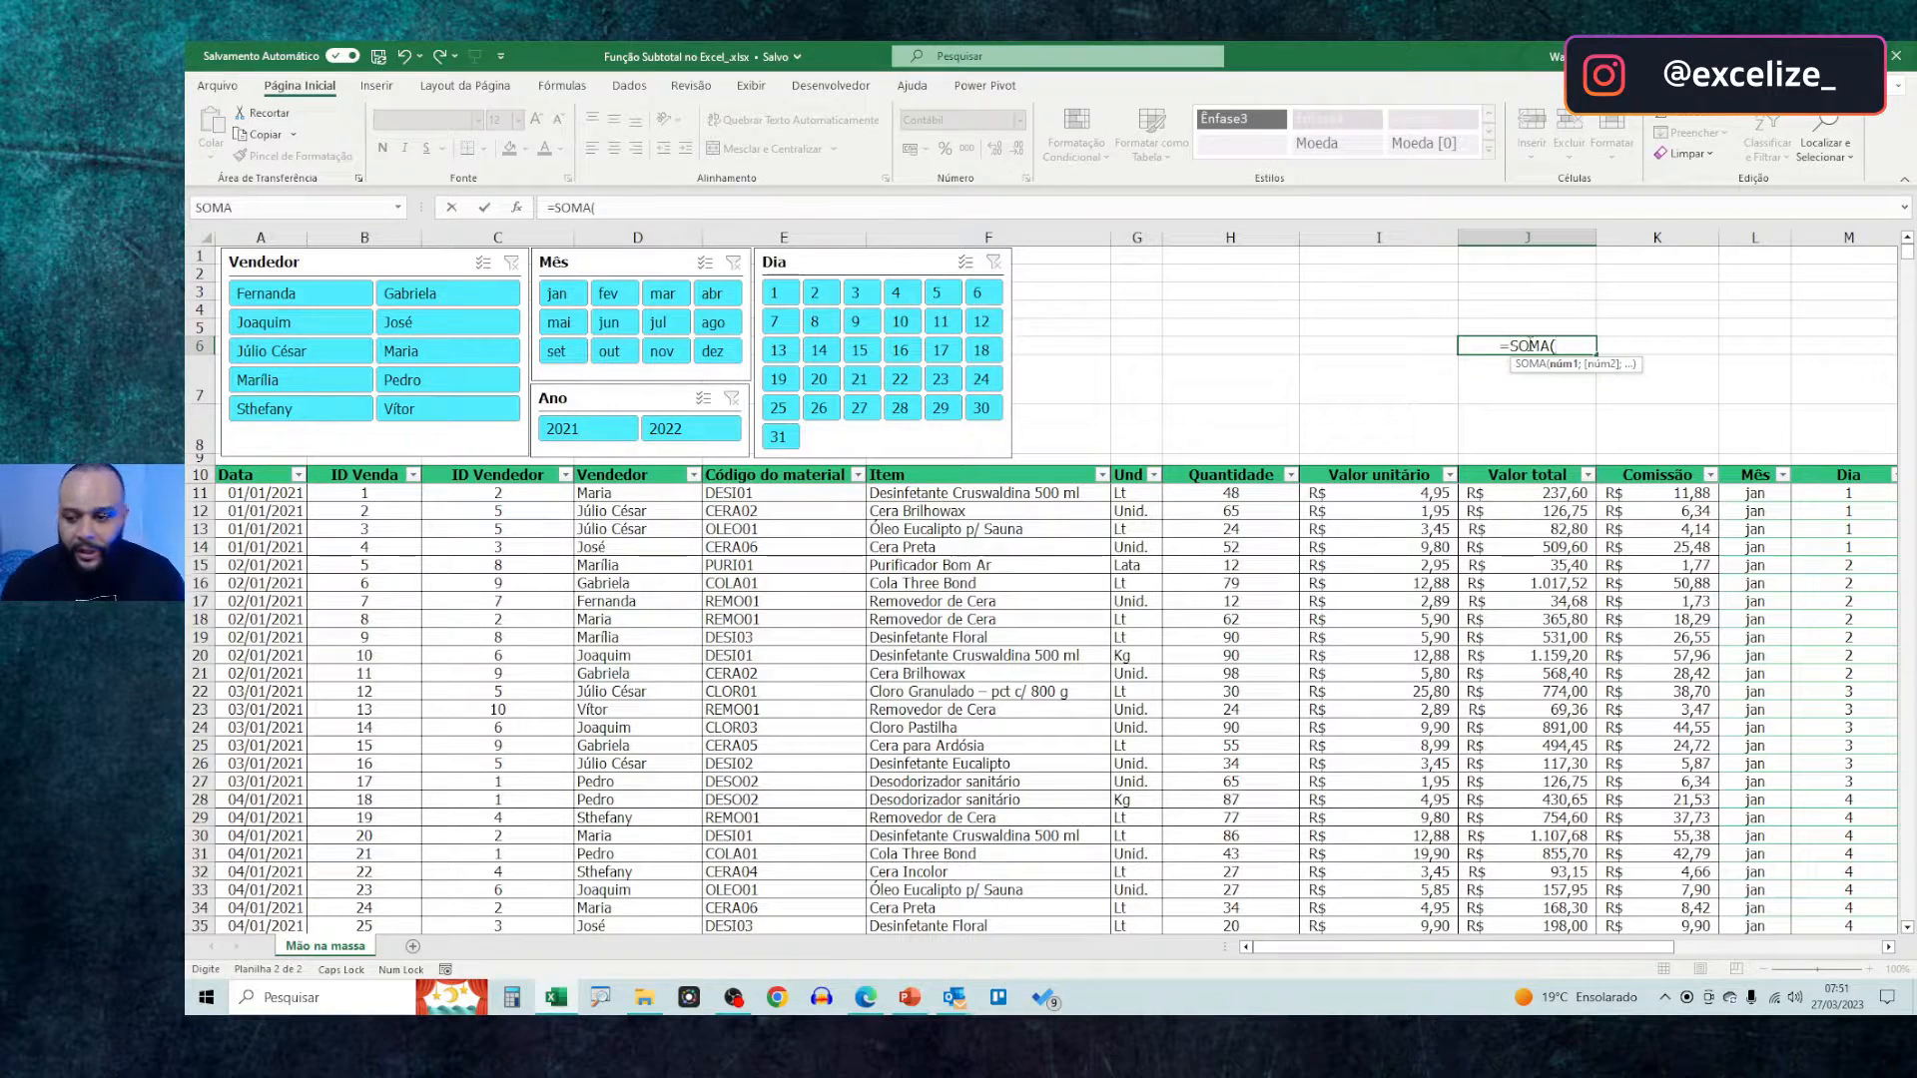
{"action": "left_click", "coordinate": [1691, 236]}
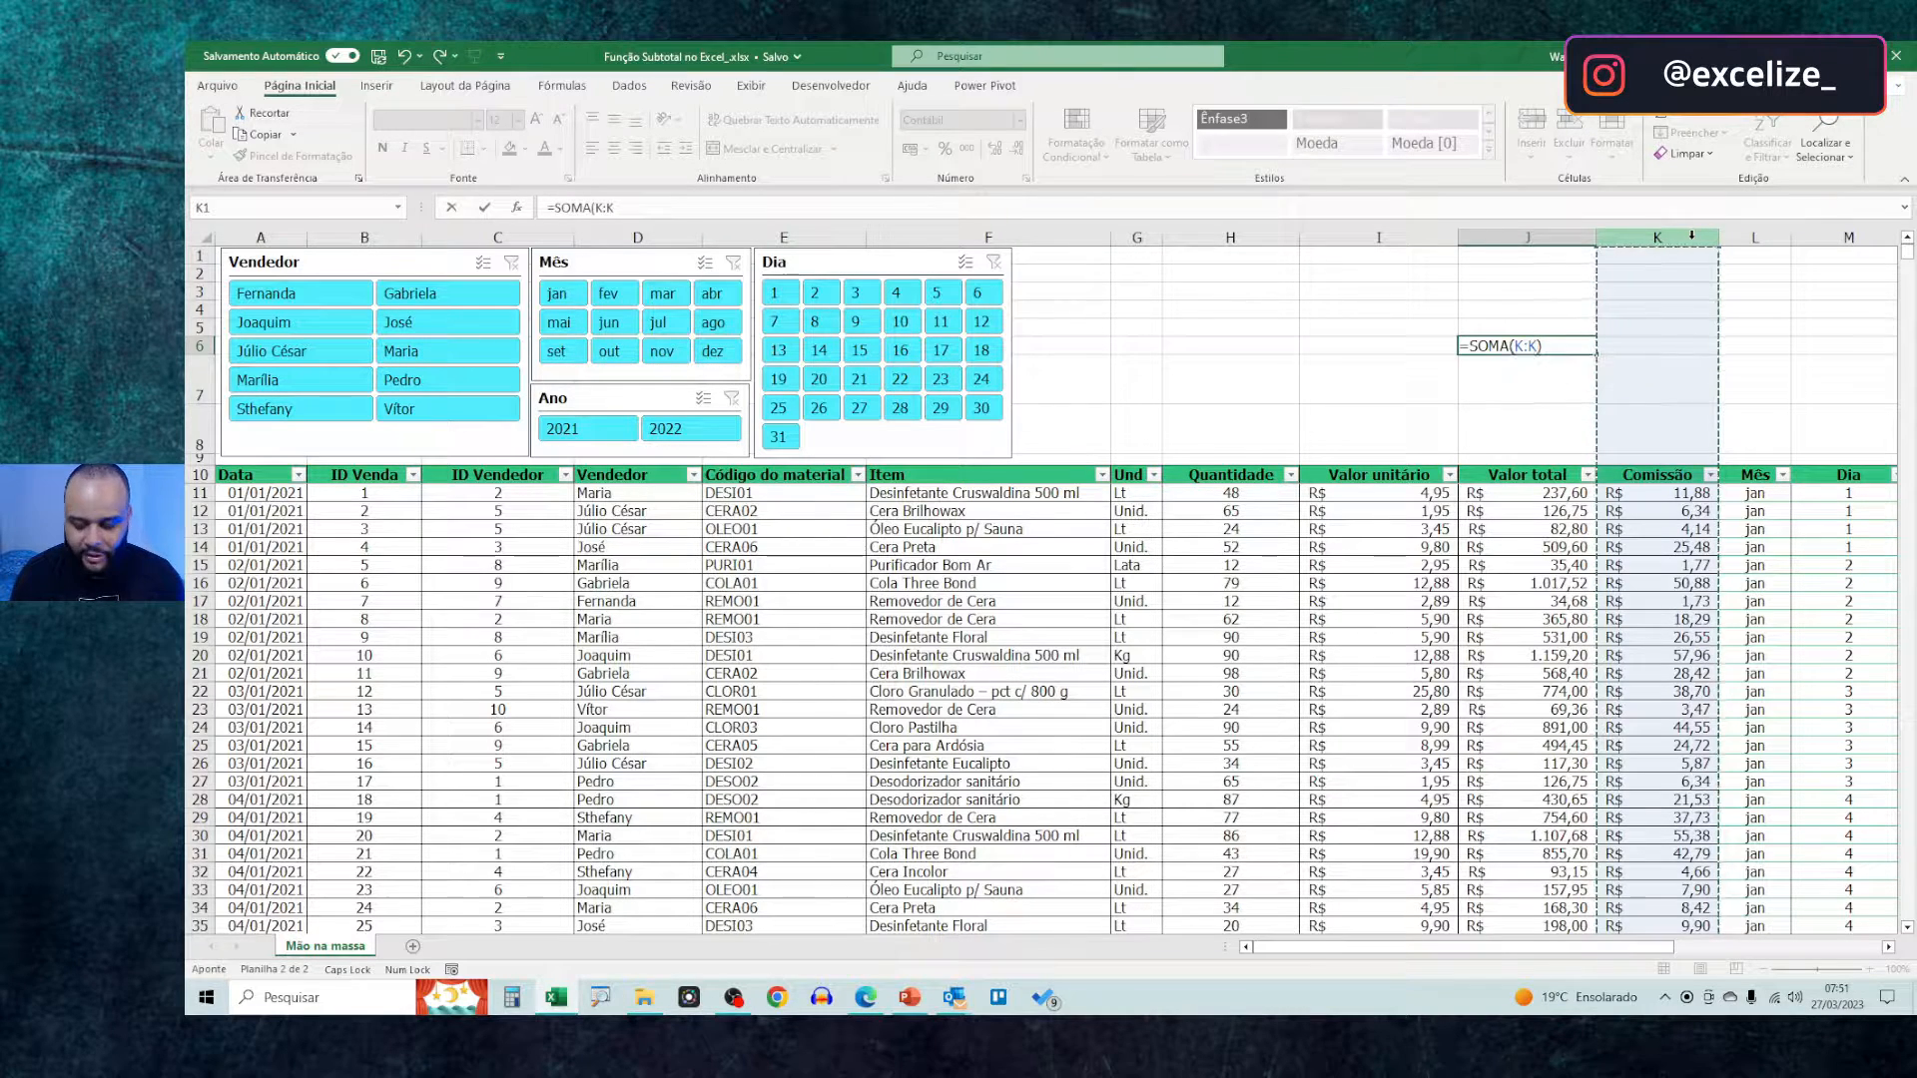
{"action": "key", "text": "Return"}
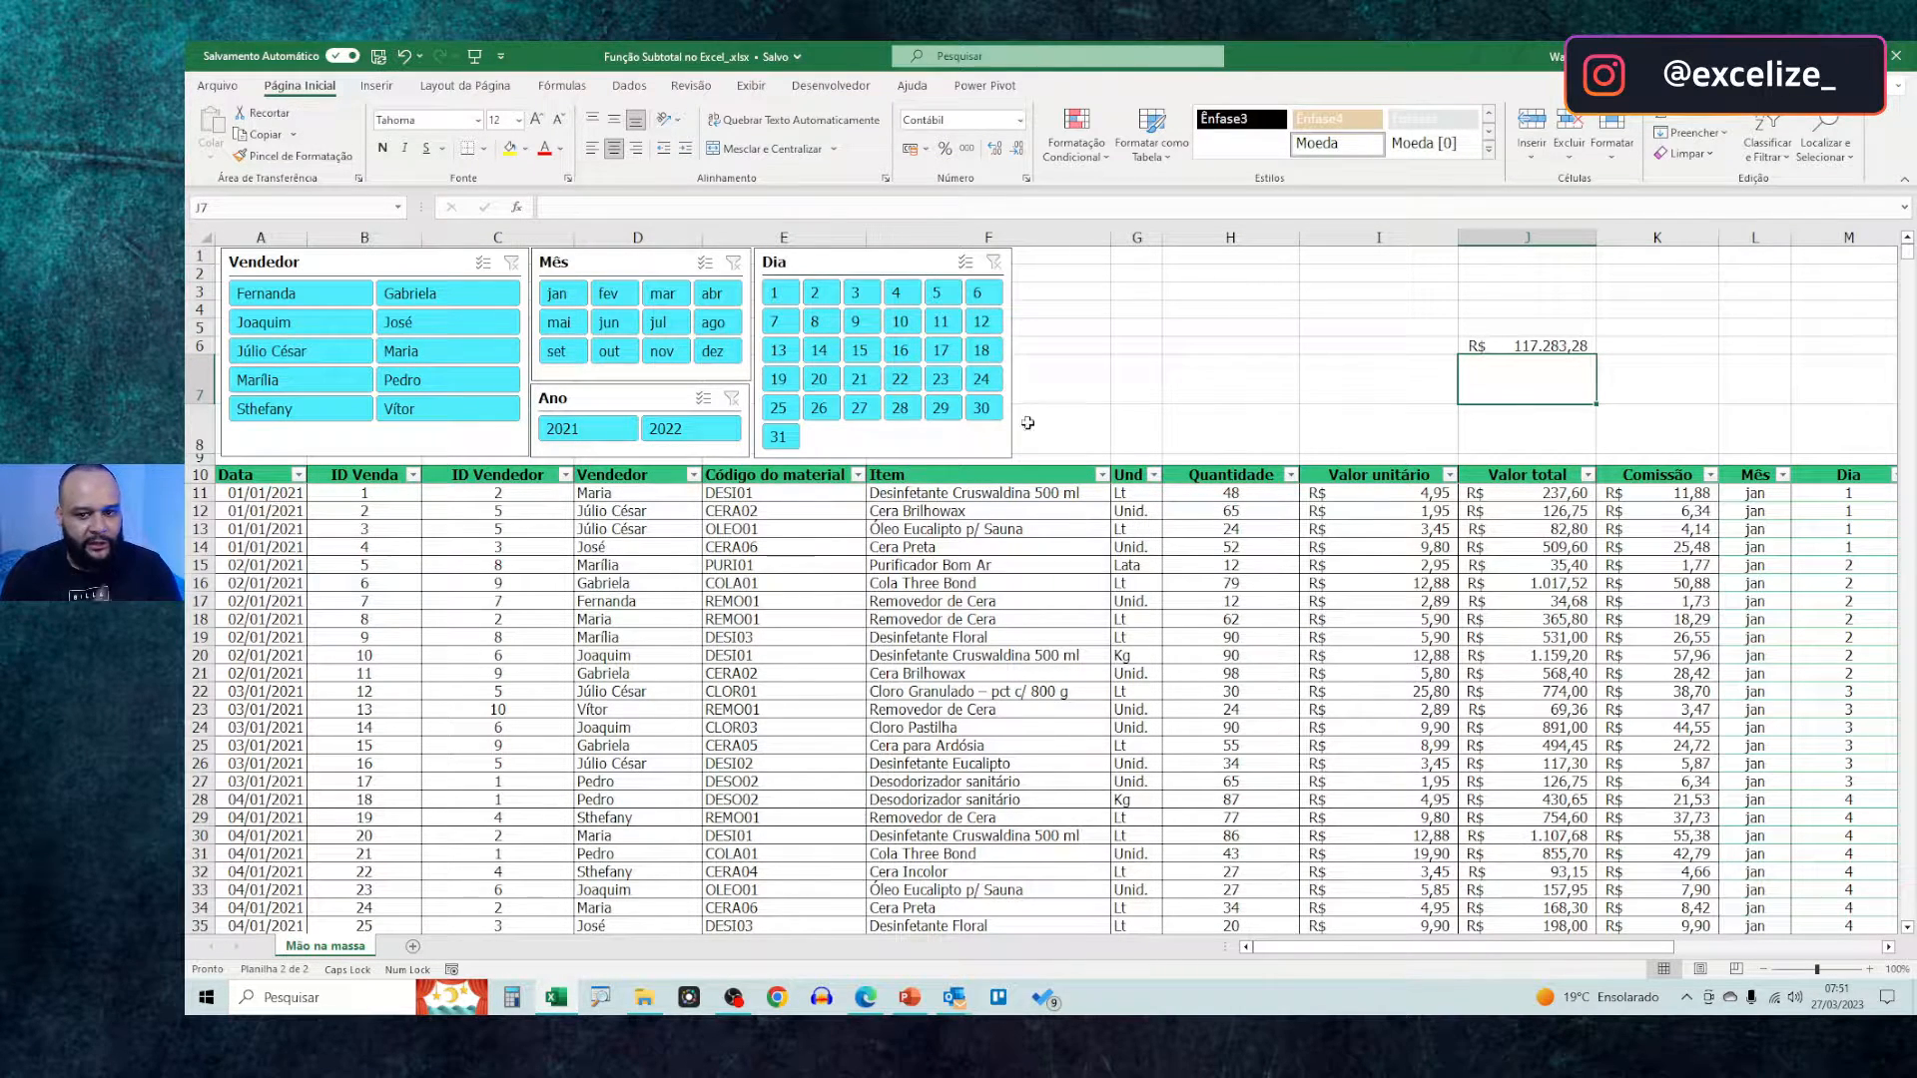
Filter the sales table to the first seller listed, month jan and year 2022, and check the SOMA result cell
{"action": "scroll", "coordinate": [889, 549], "scroll_direction": "down", "scroll_amount": 2}
{"action": "scroll", "coordinate": [888, 550], "scroll_direction": "up", "scroll_amount": 2}
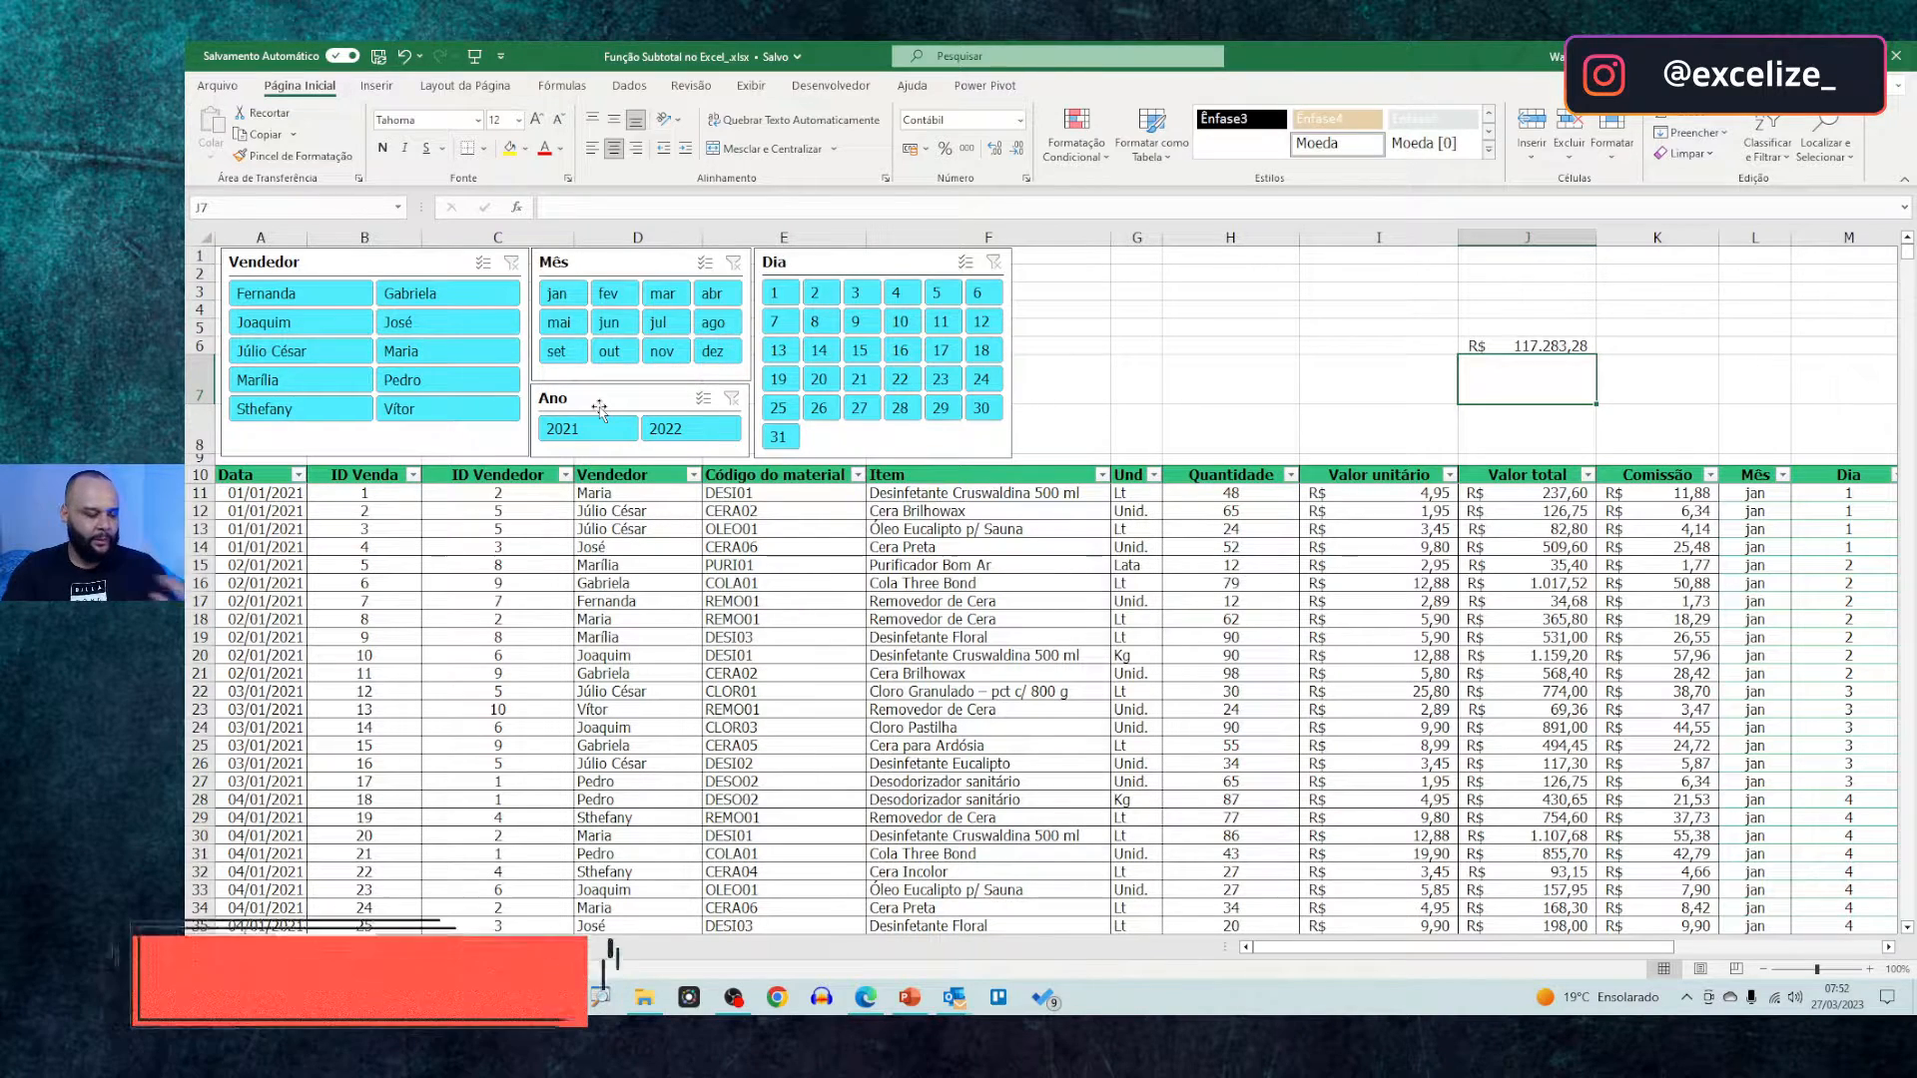
{"action": "left_click", "coordinate": [315, 297]}
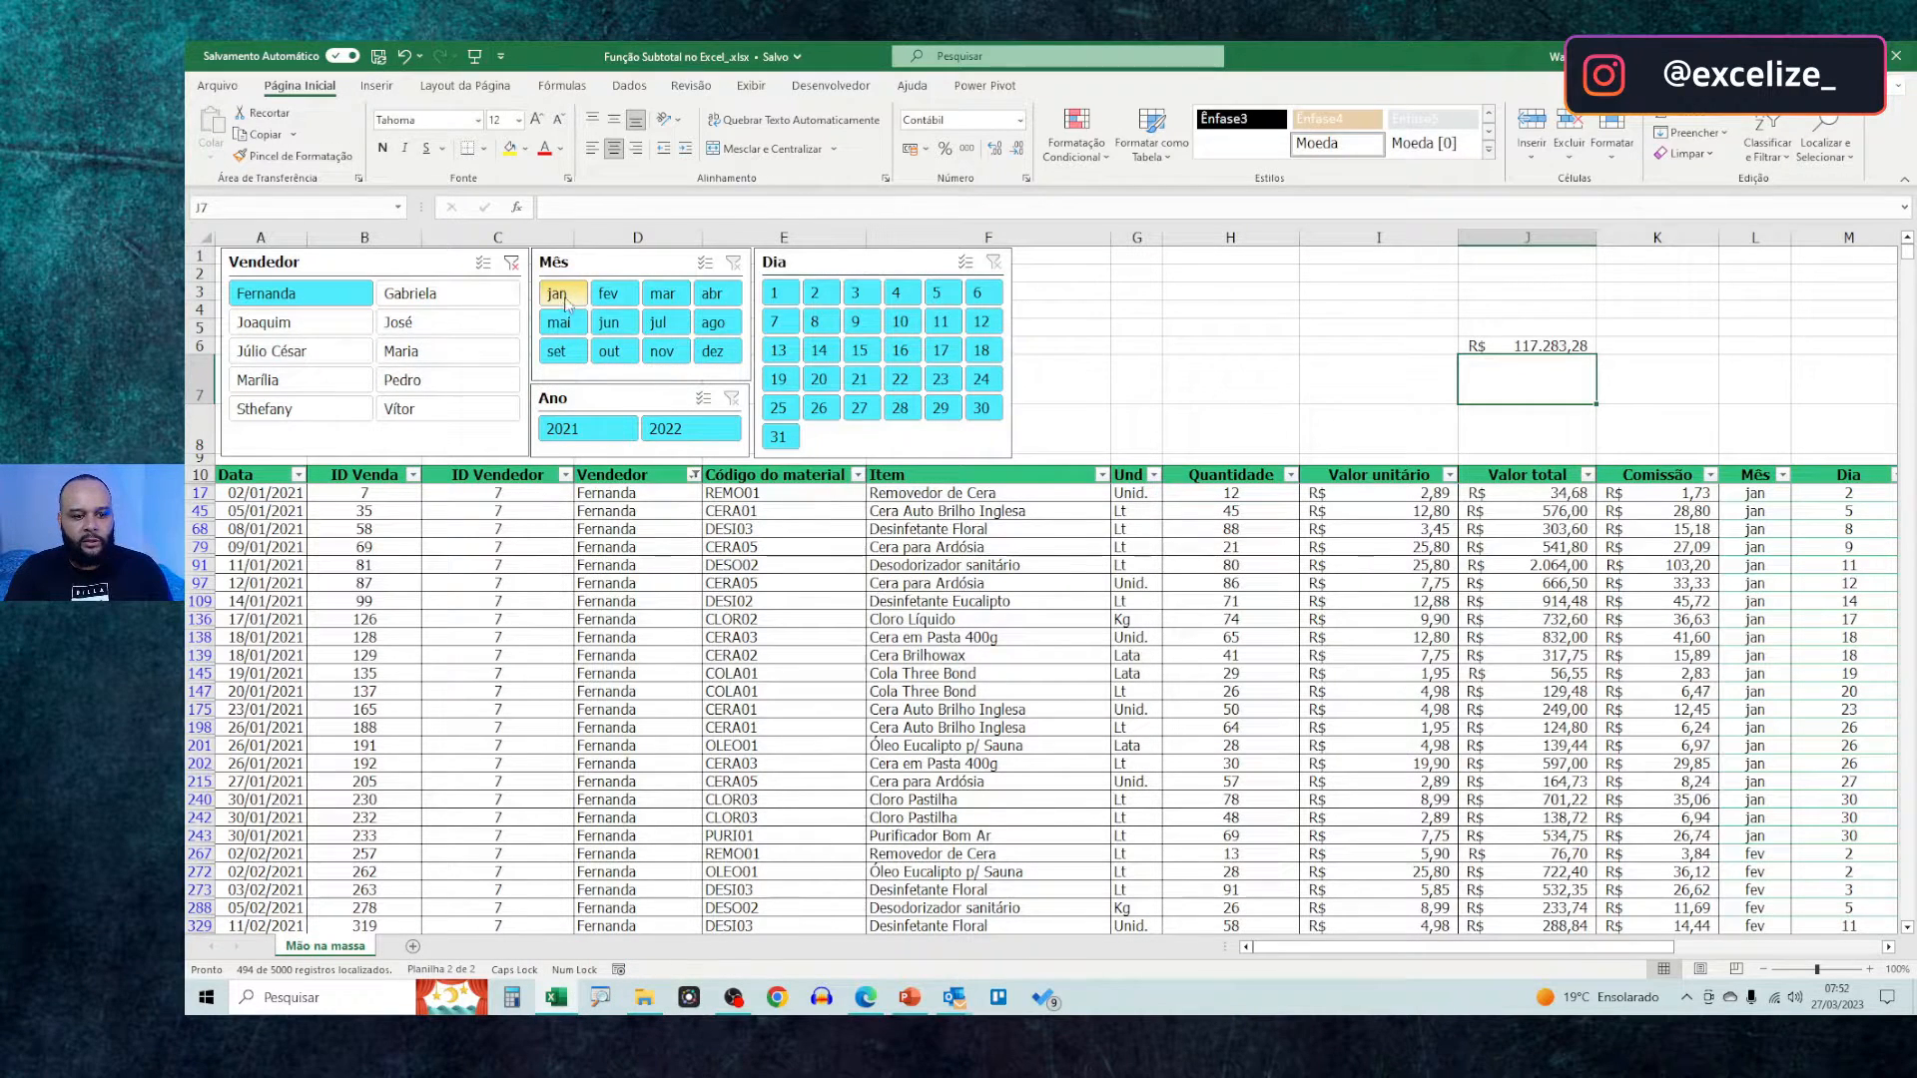
{"action": "left_click", "coordinate": [557, 294]}
{"action": "left_click", "coordinate": [664, 435]}
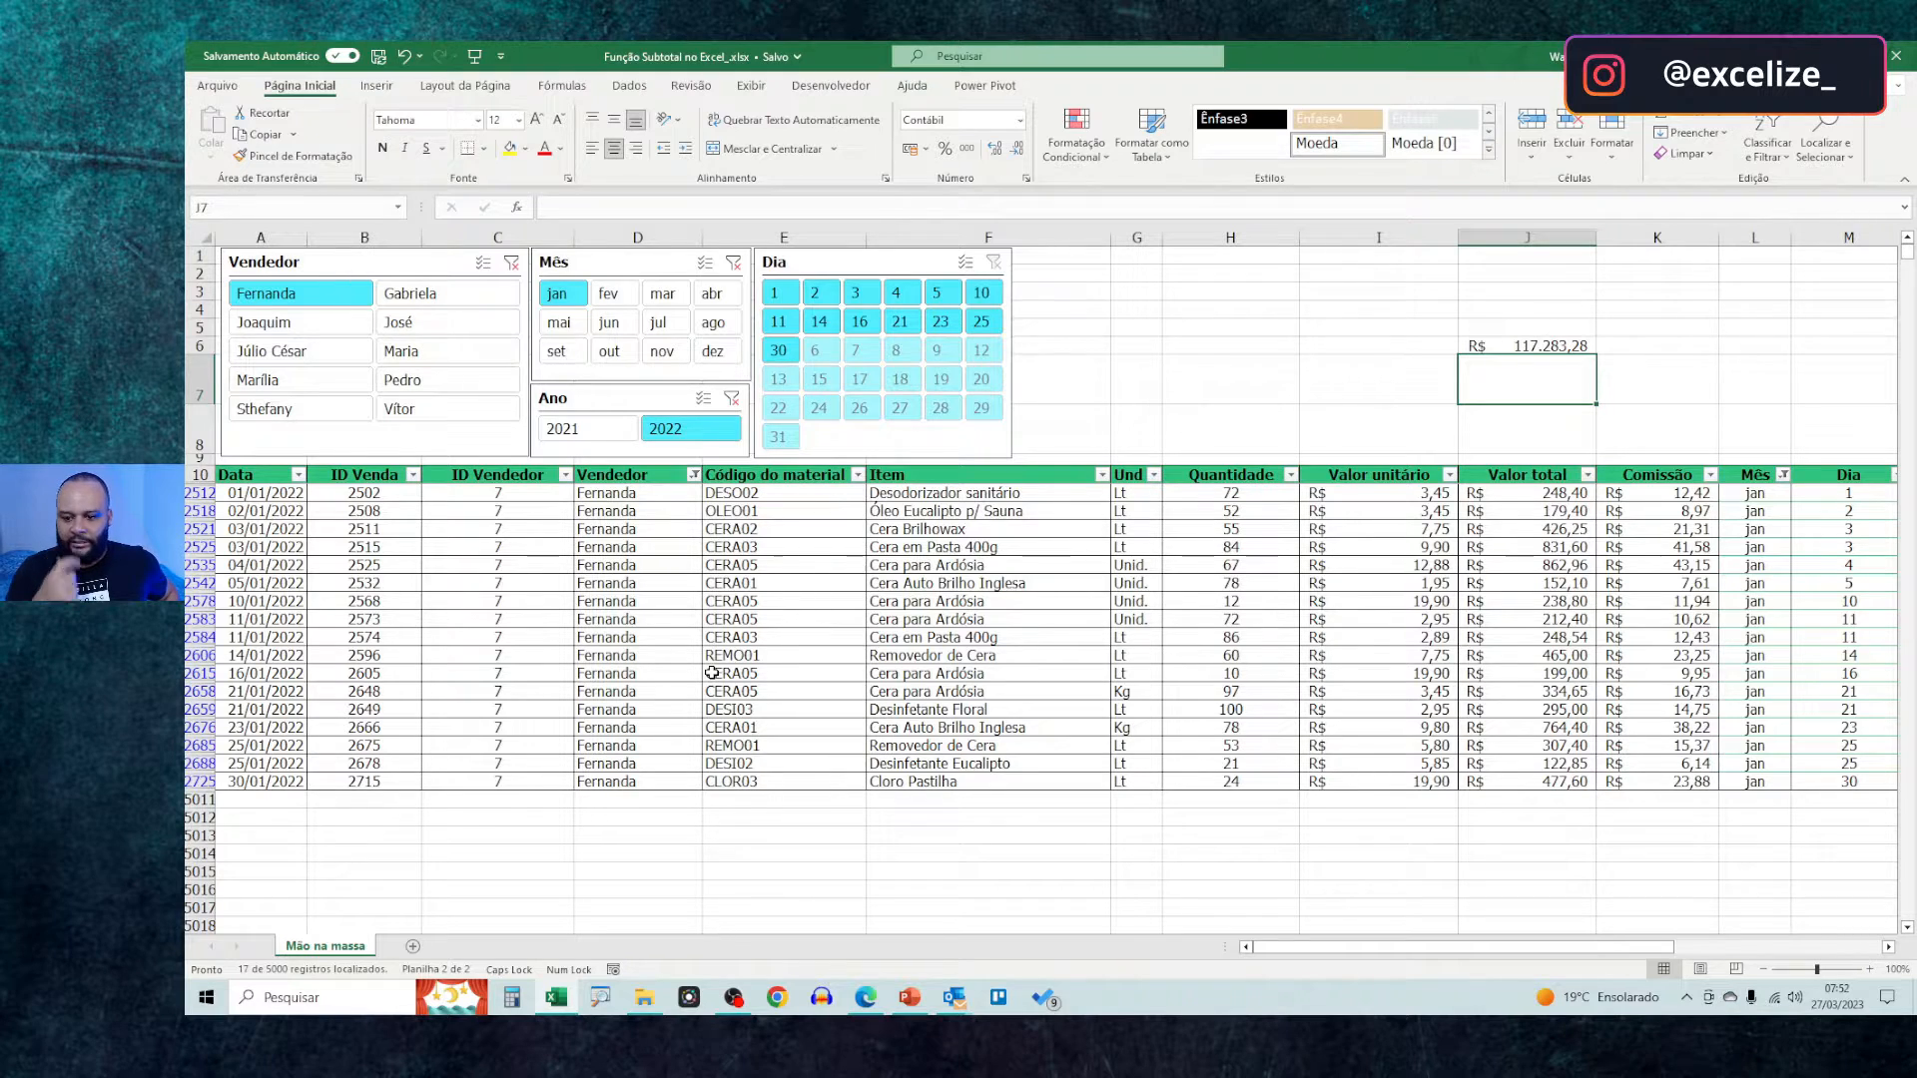
{"action": "key", "text": "Up"}
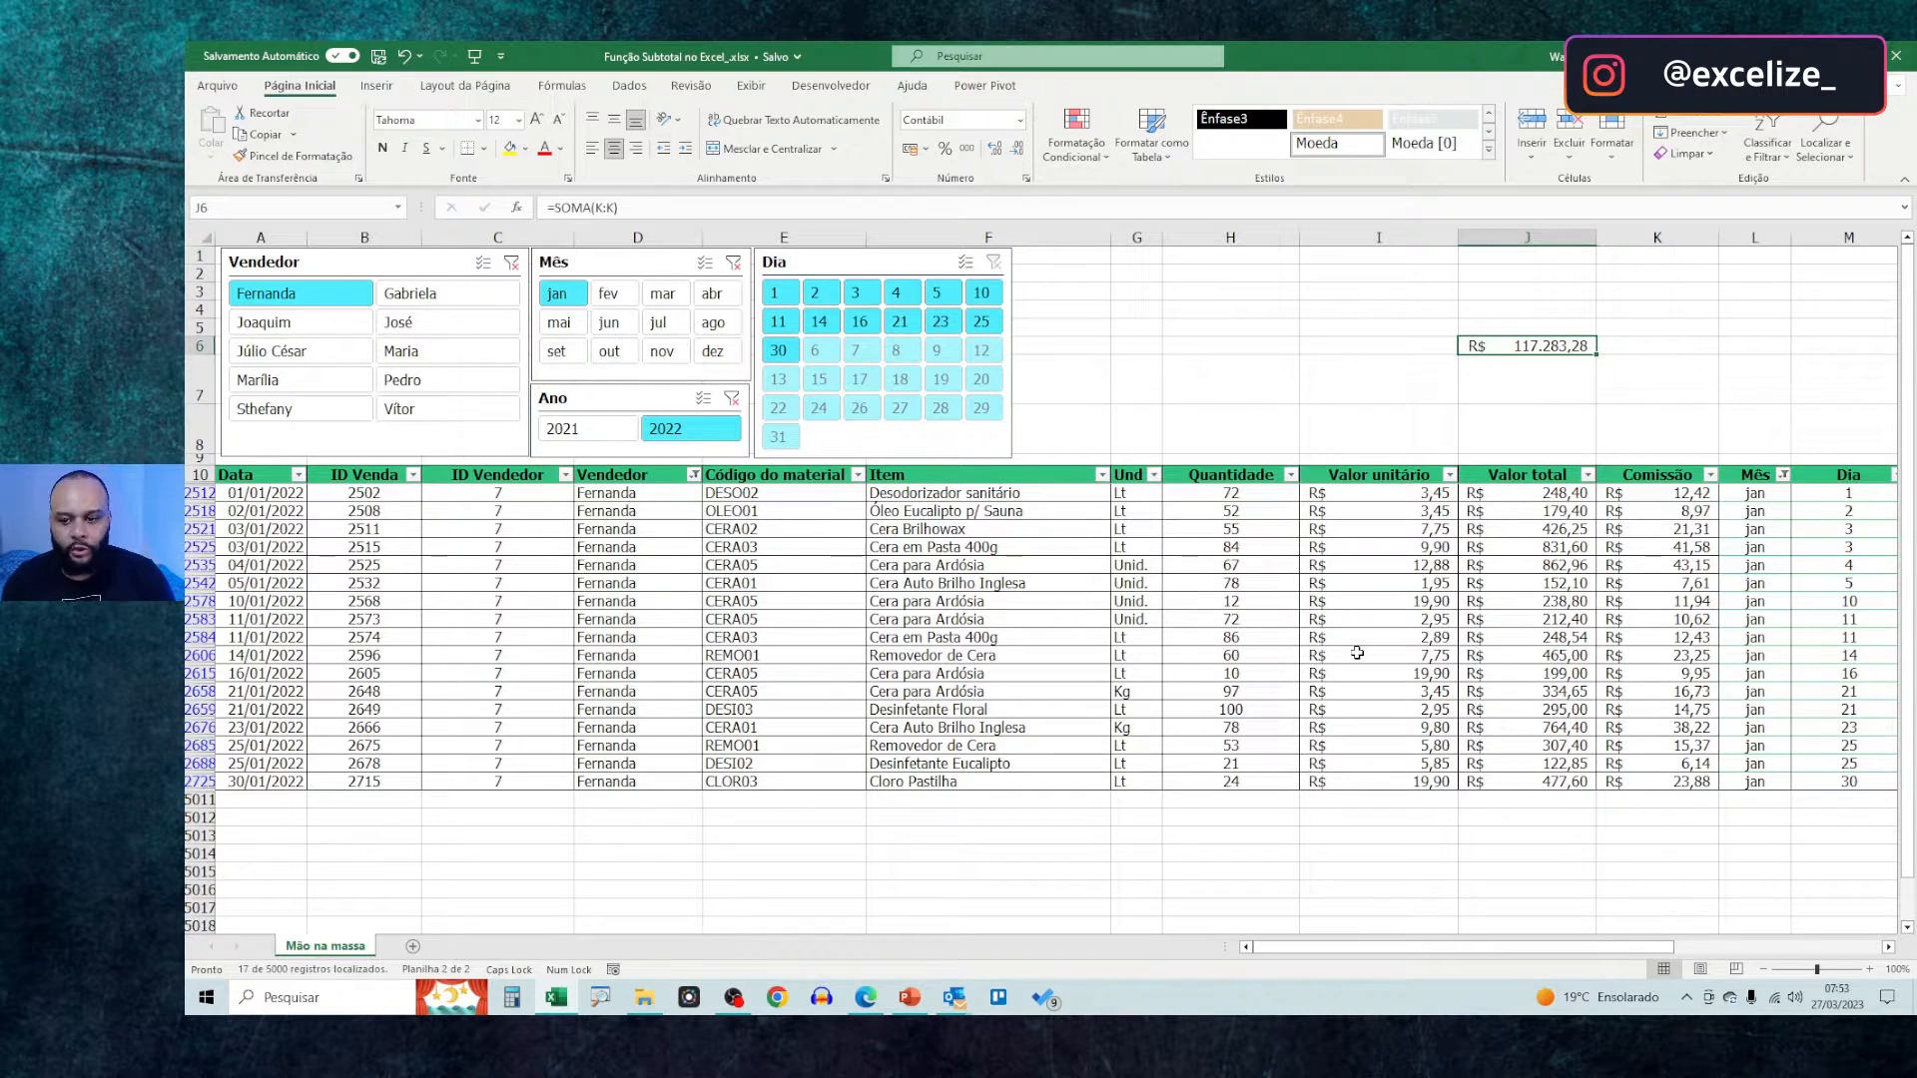
Label cell I6 "Soma" and cell I7 "Subtotal"
{"action": "left_click", "coordinate": [1439, 362]}
{"action": "left_click", "coordinate": [1447, 349]}
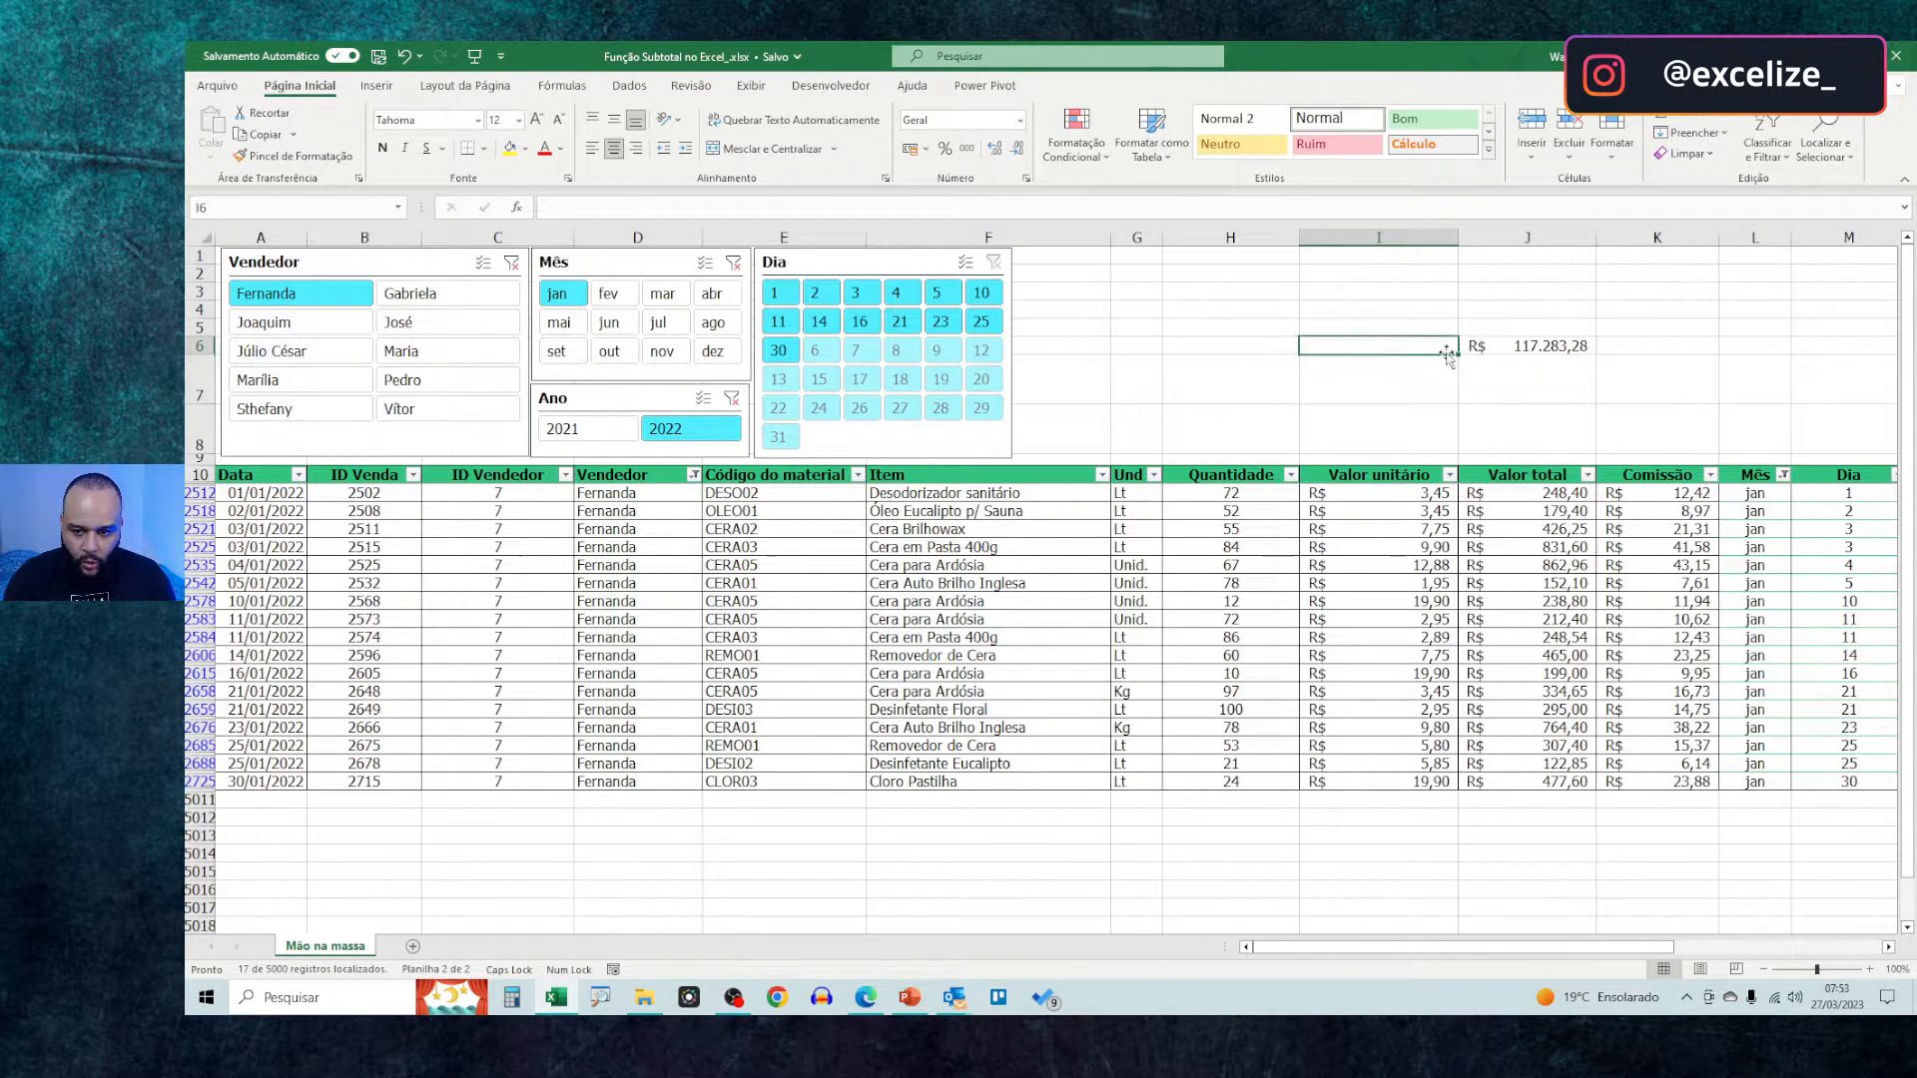
{"action": "type", "text": "Soma"}
{"action": "key", "text": "Return"}
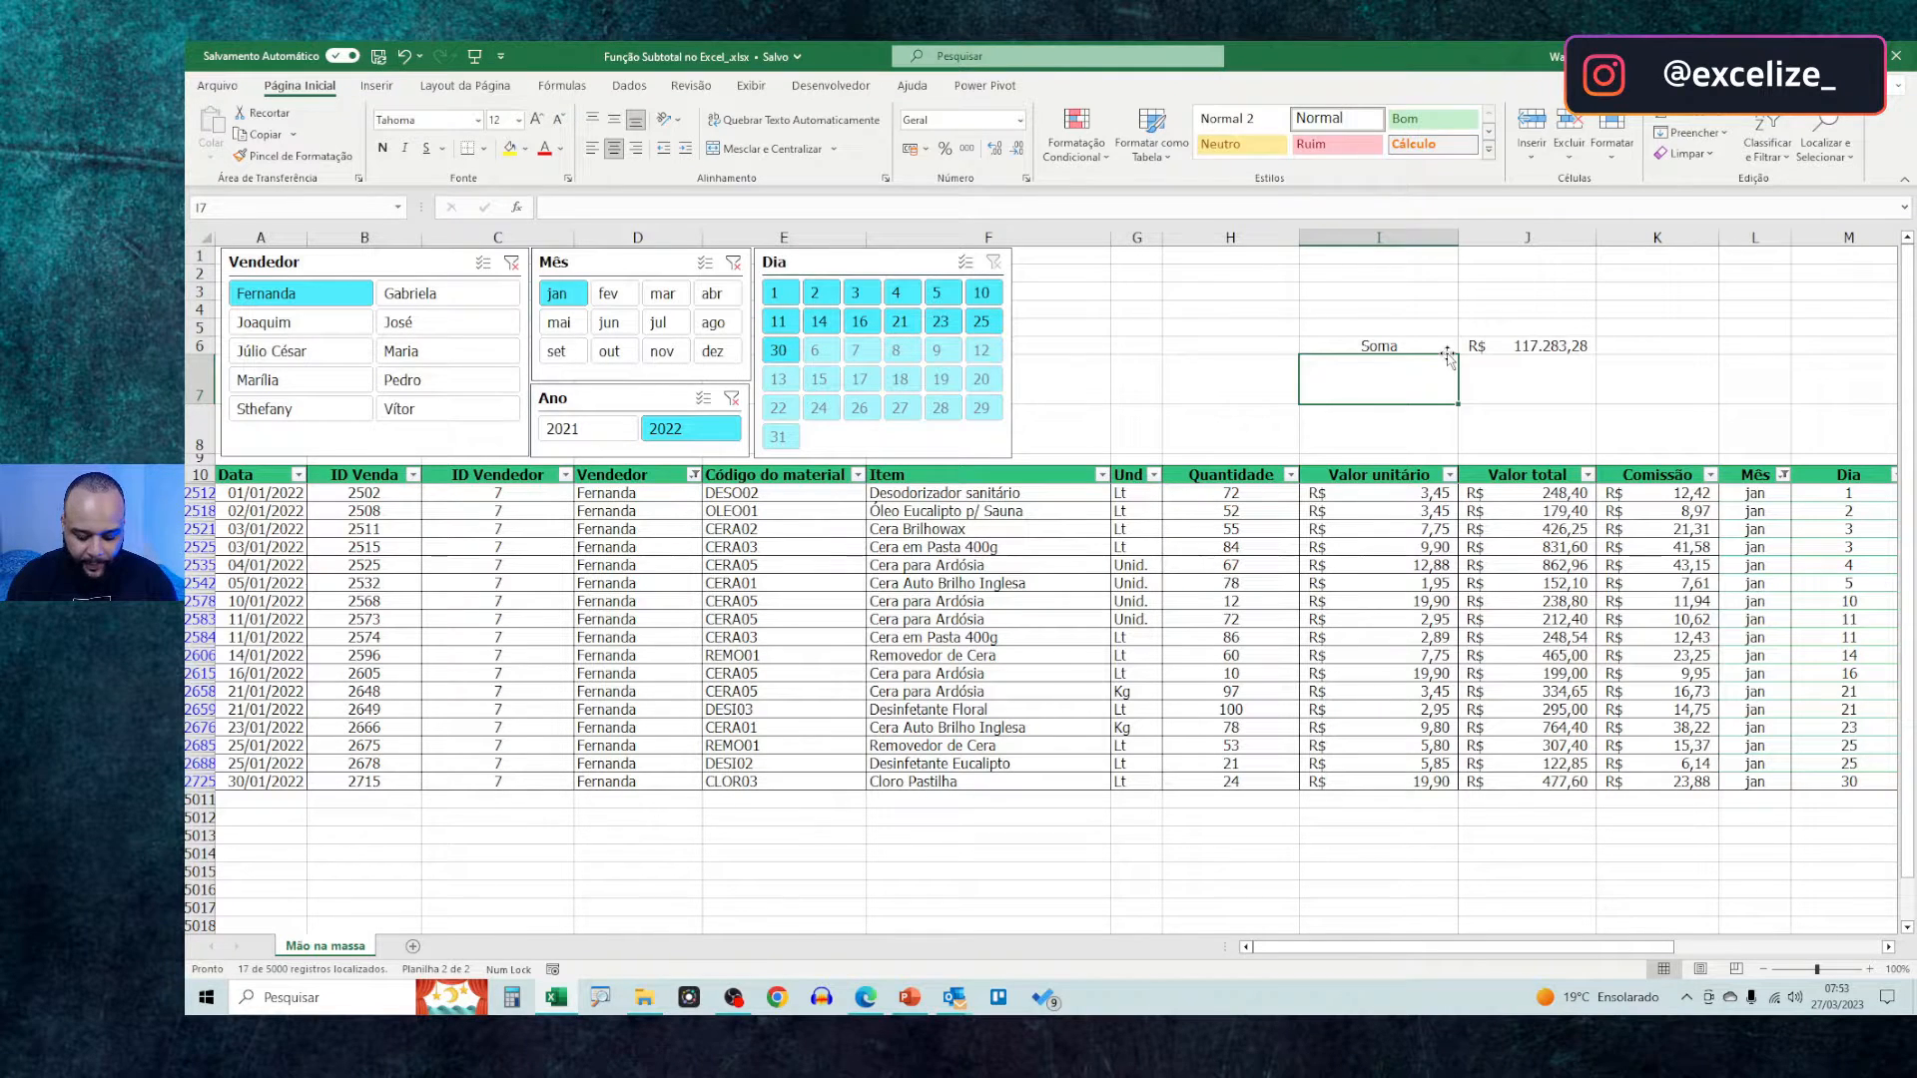
{"action": "type", "text": "Subtotal"}
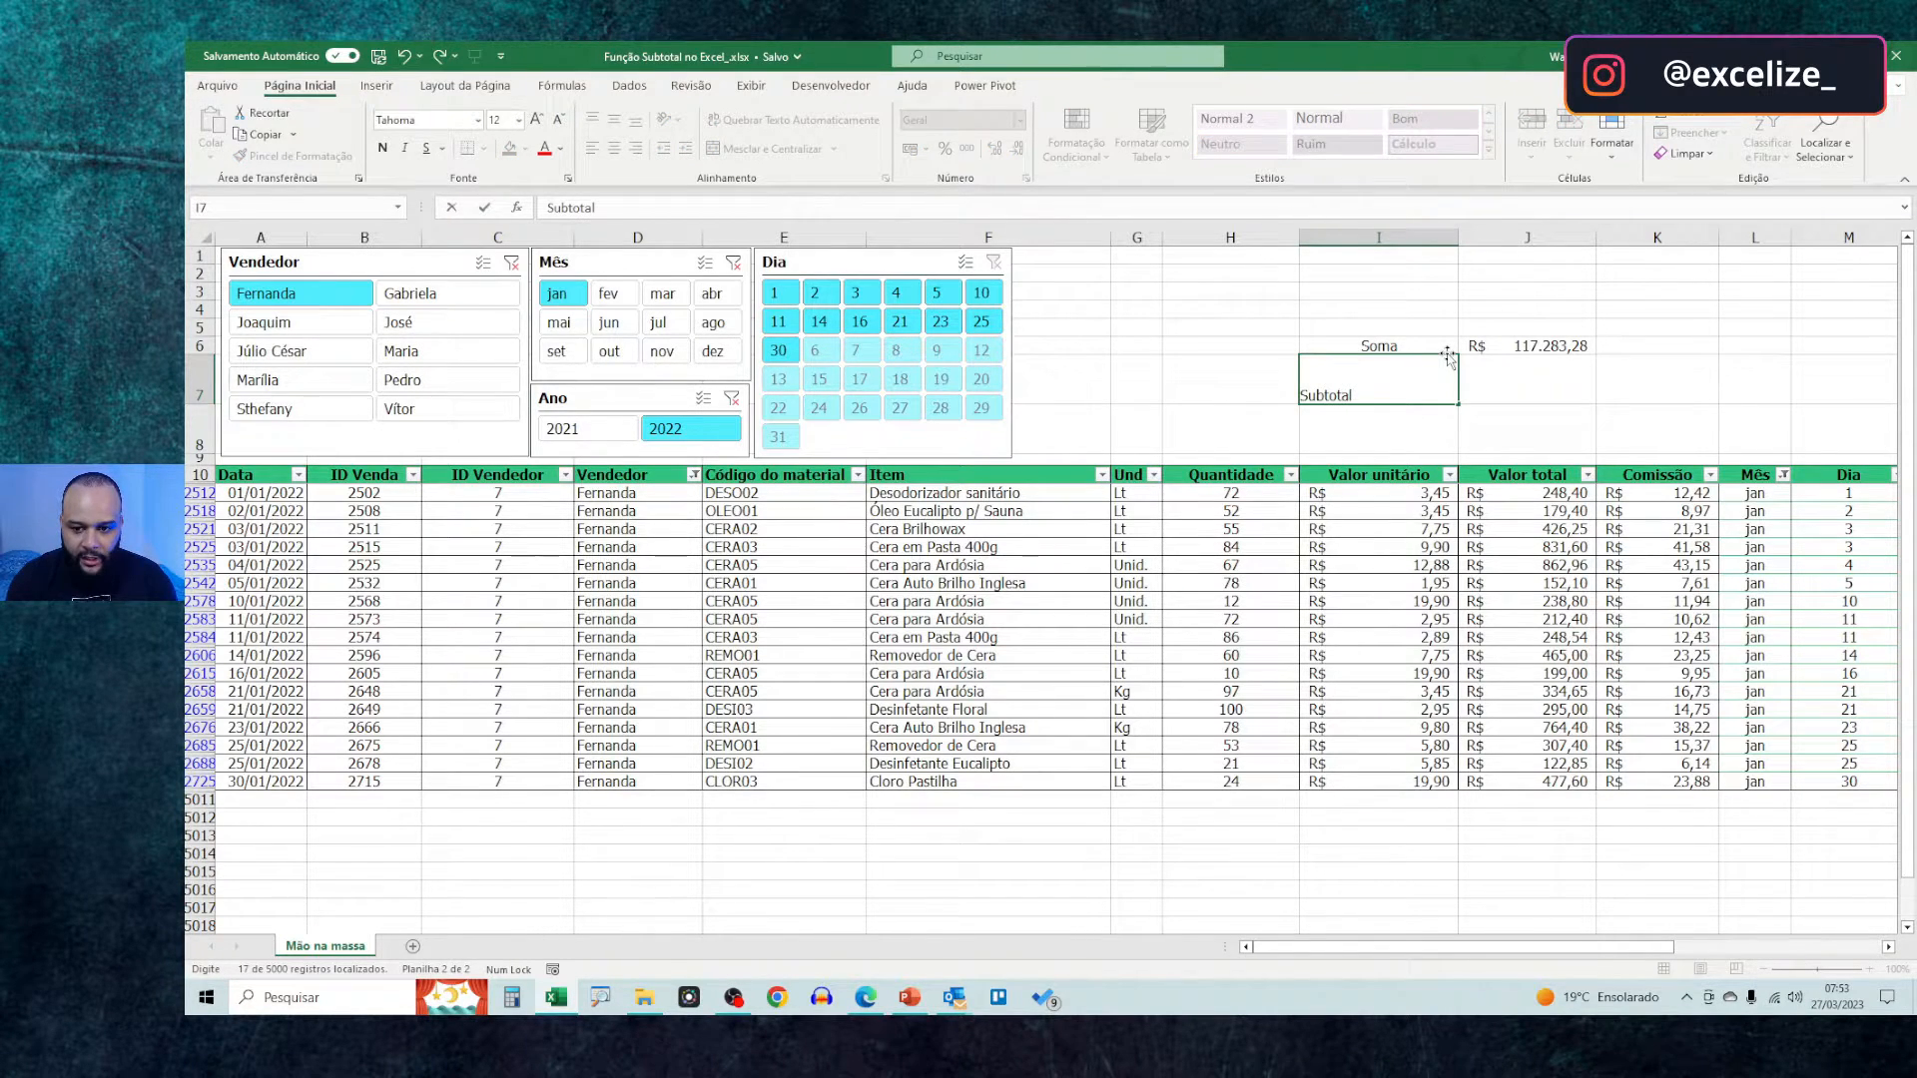
{"action": "key", "text": "Tab"}
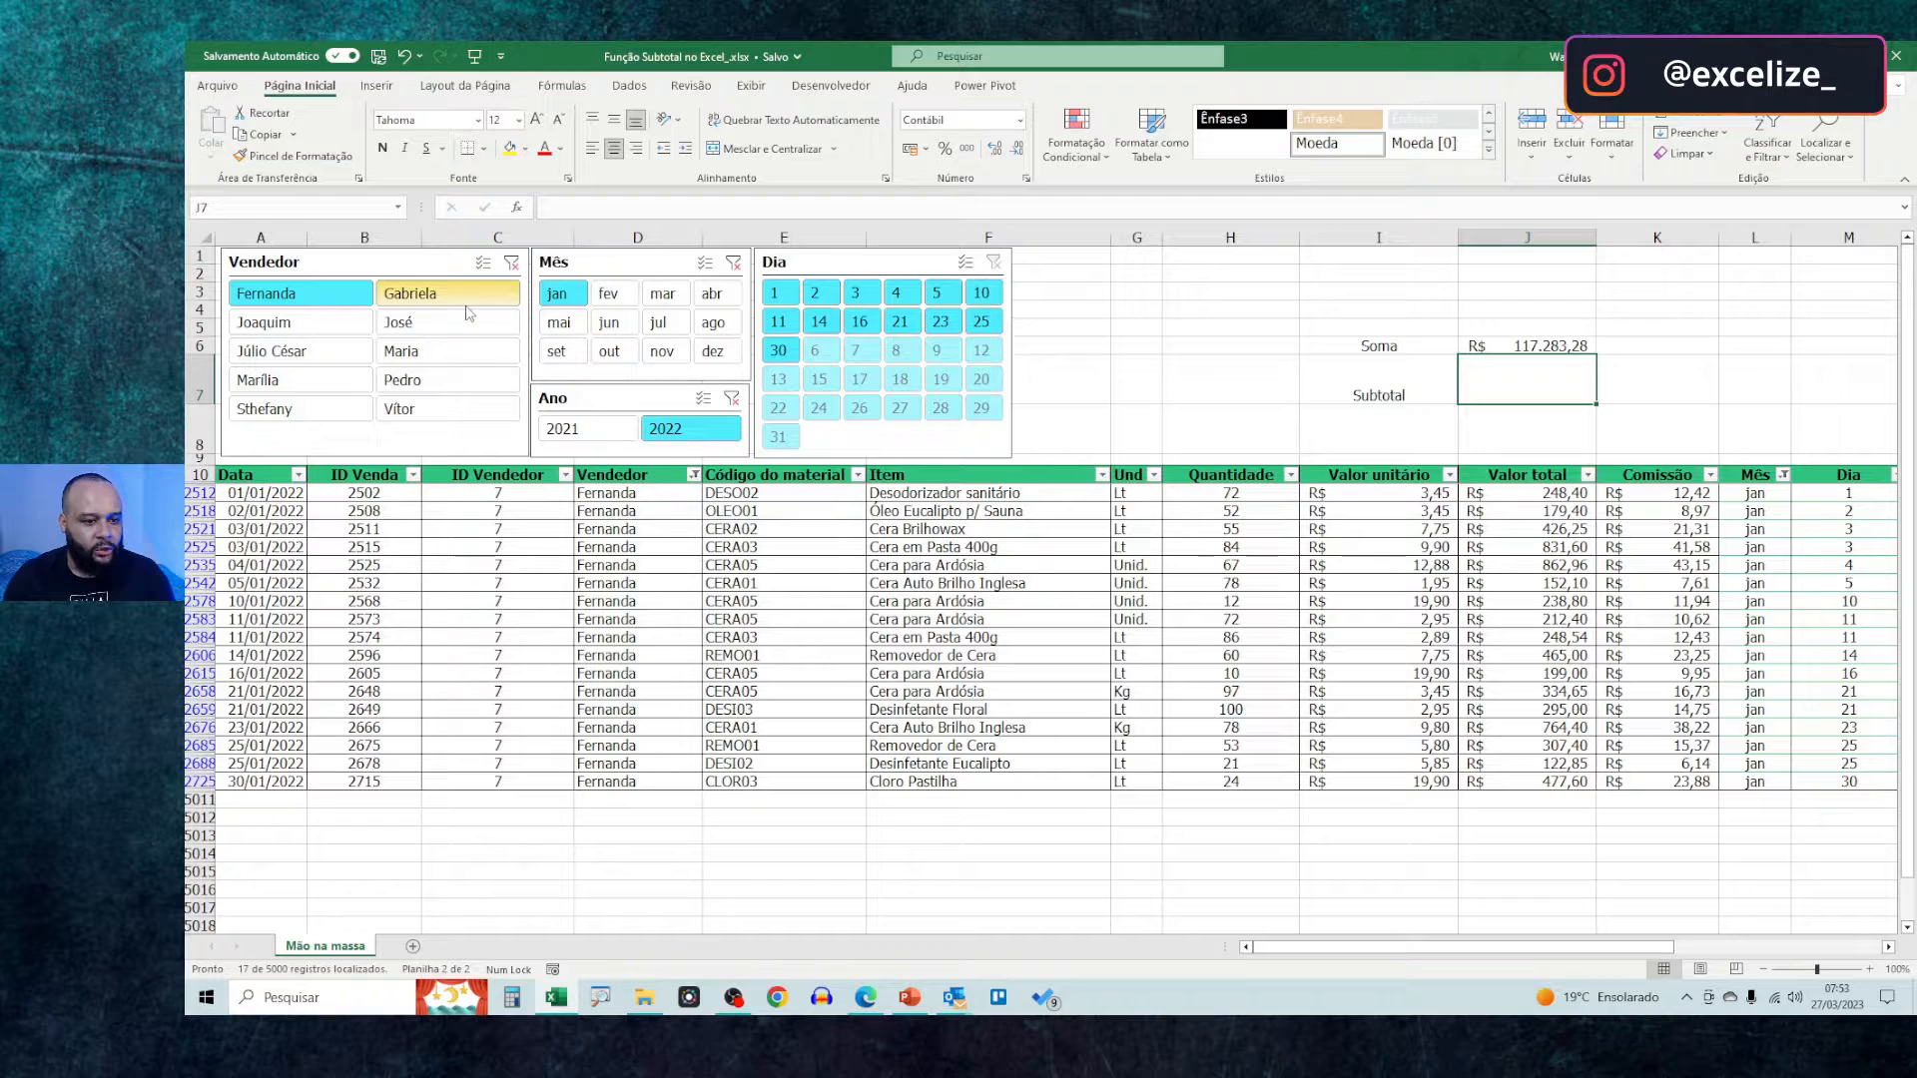
Clear the Vendedor, Mês and Ano slicer filters so all records show again
{"action": "left_click", "coordinate": [511, 263]}
{"action": "left_click", "coordinate": [734, 262]}
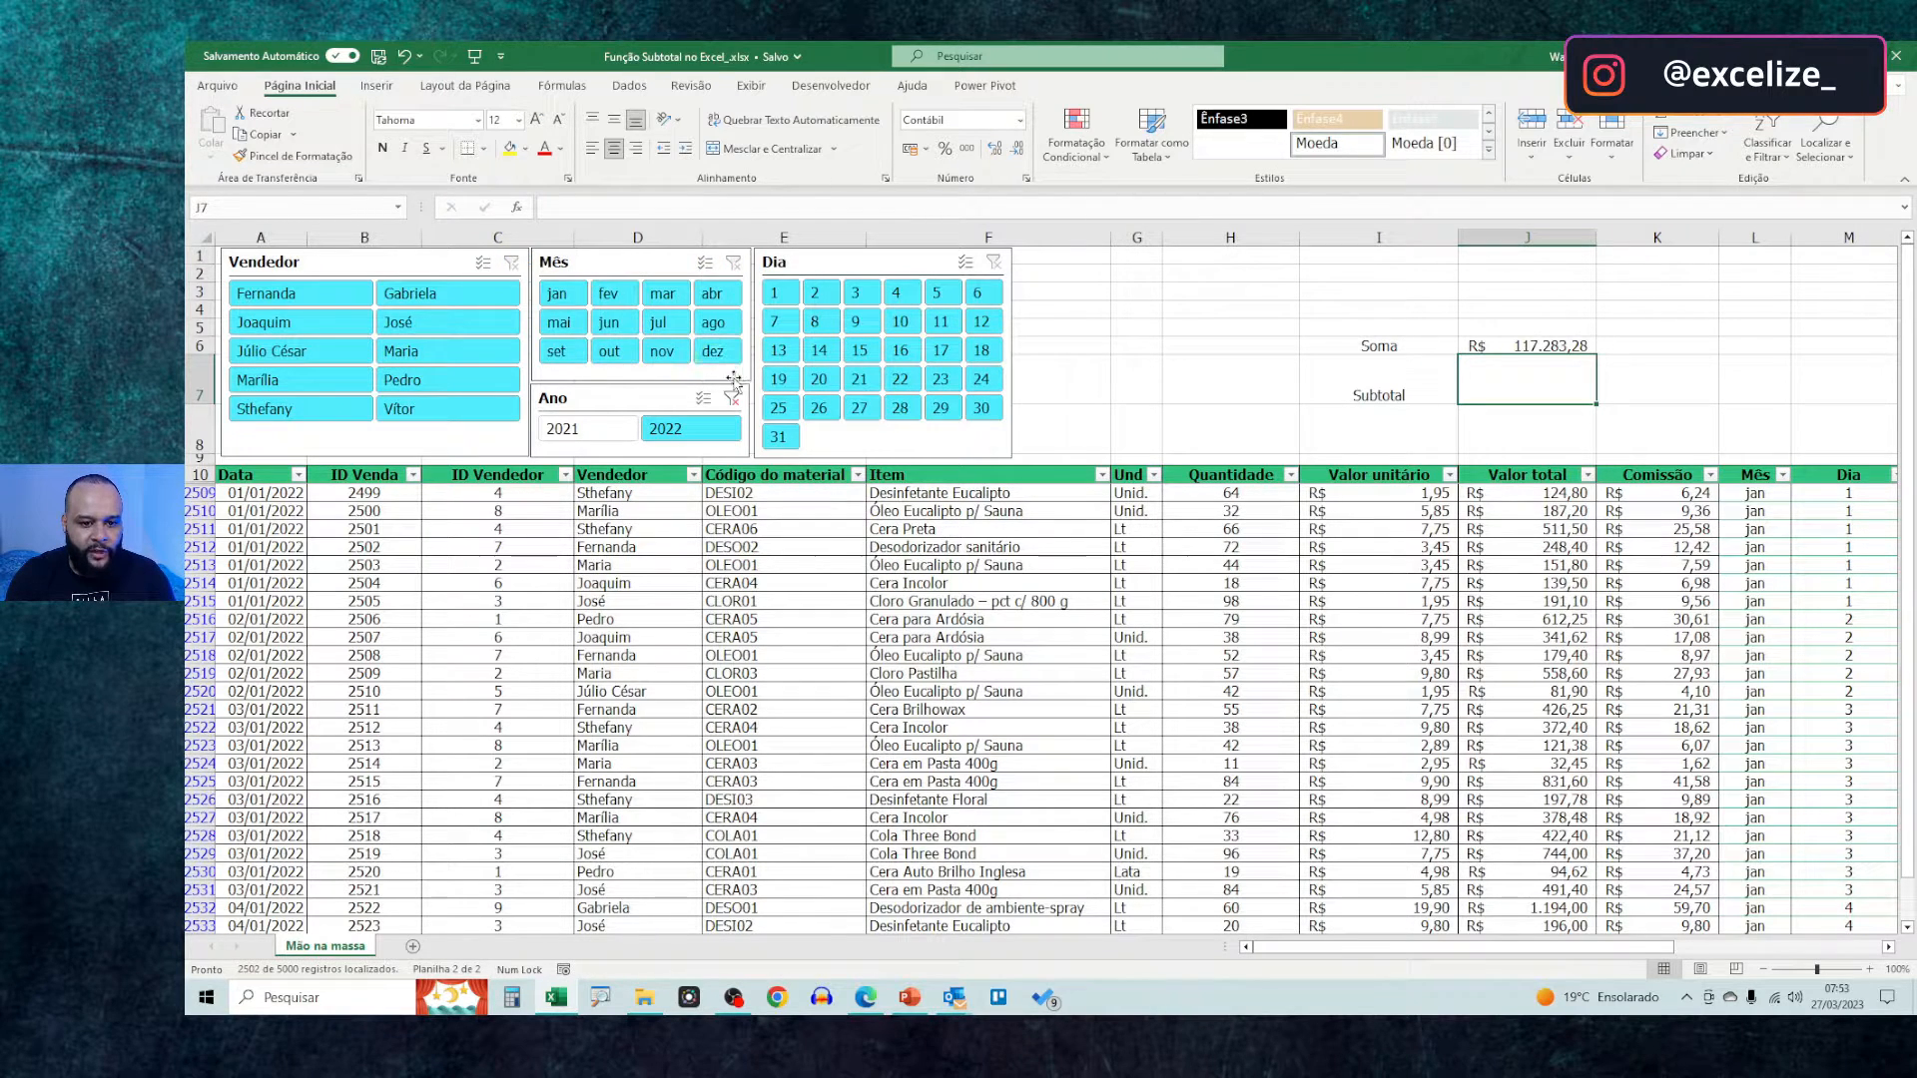
{"action": "left_click", "coordinate": [732, 398]}
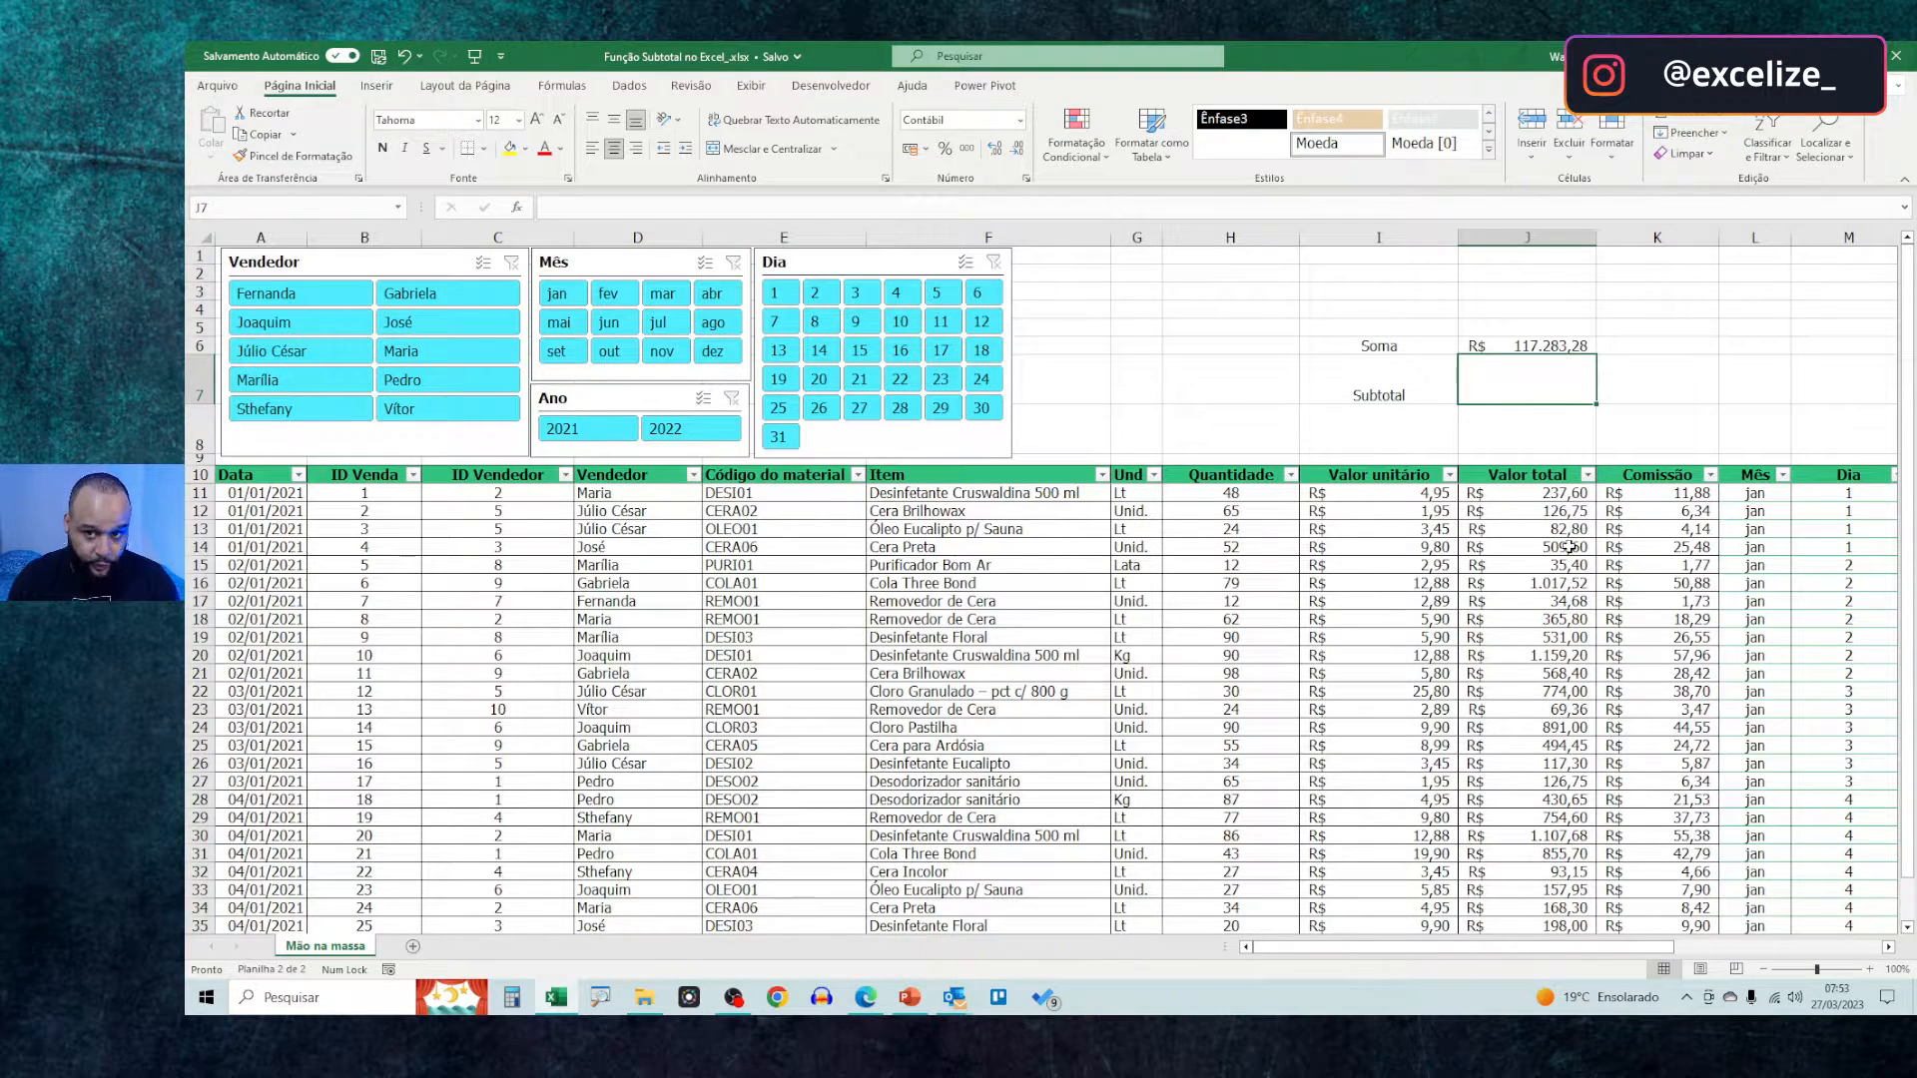
Enter a SUBTOTAL formula in J7 using function number 9 (SOMA) over the entire Comissão column, K:K
{"action": "type", "text": "=subt"}
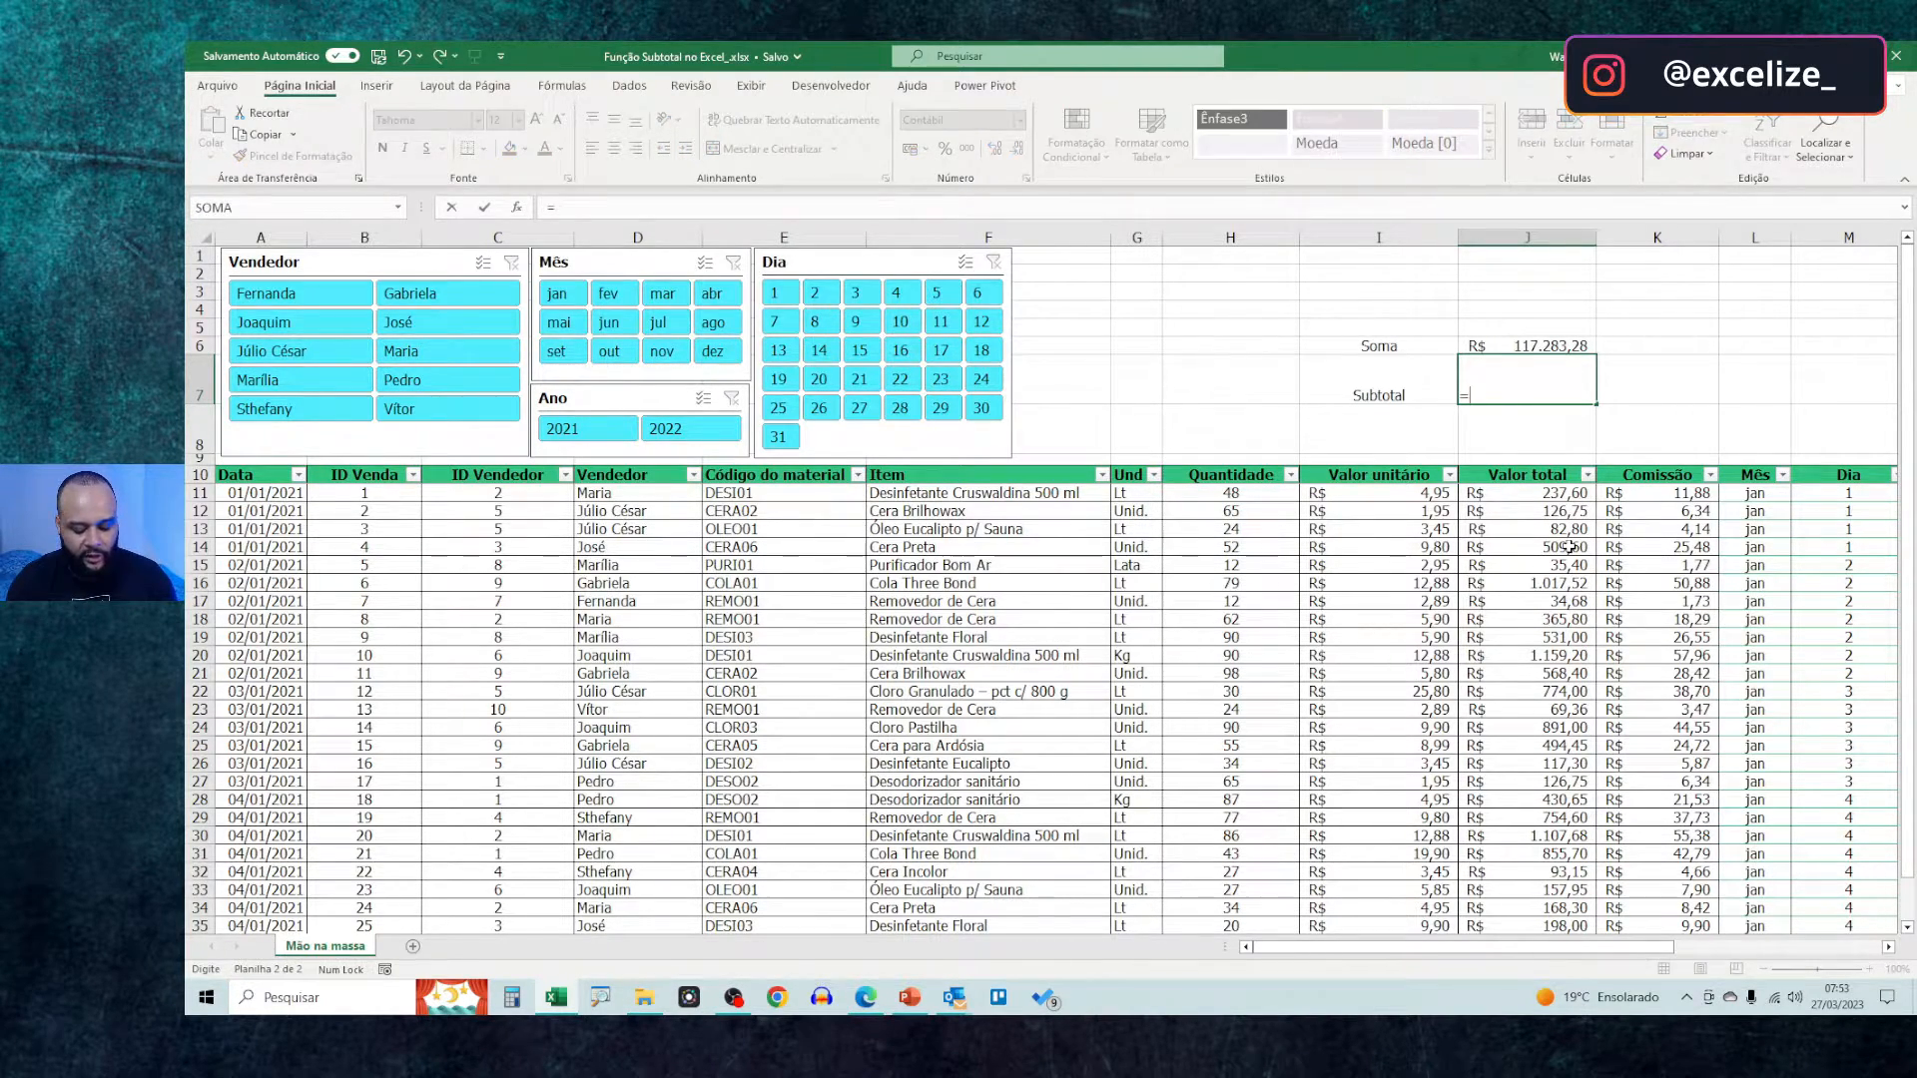
{"action": "type", "text": "otal"}
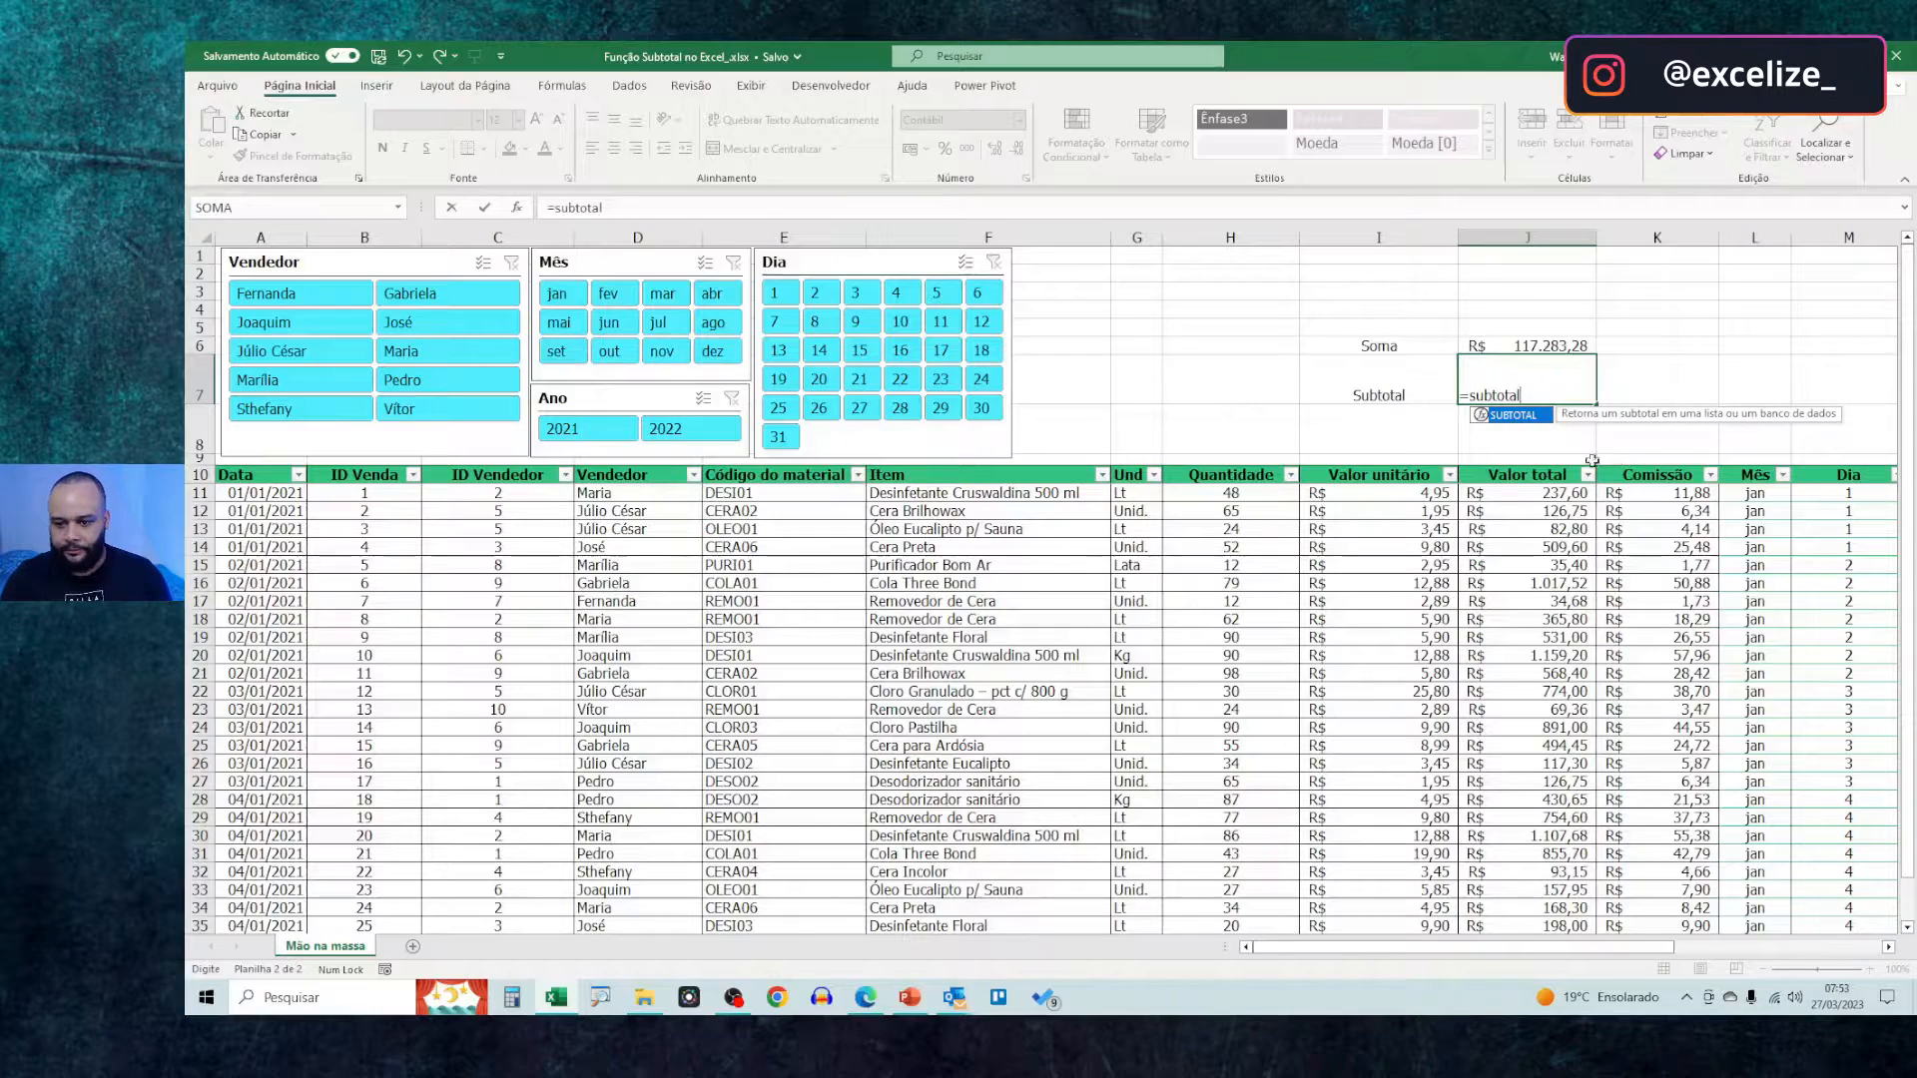
{"action": "type", "text": "("}
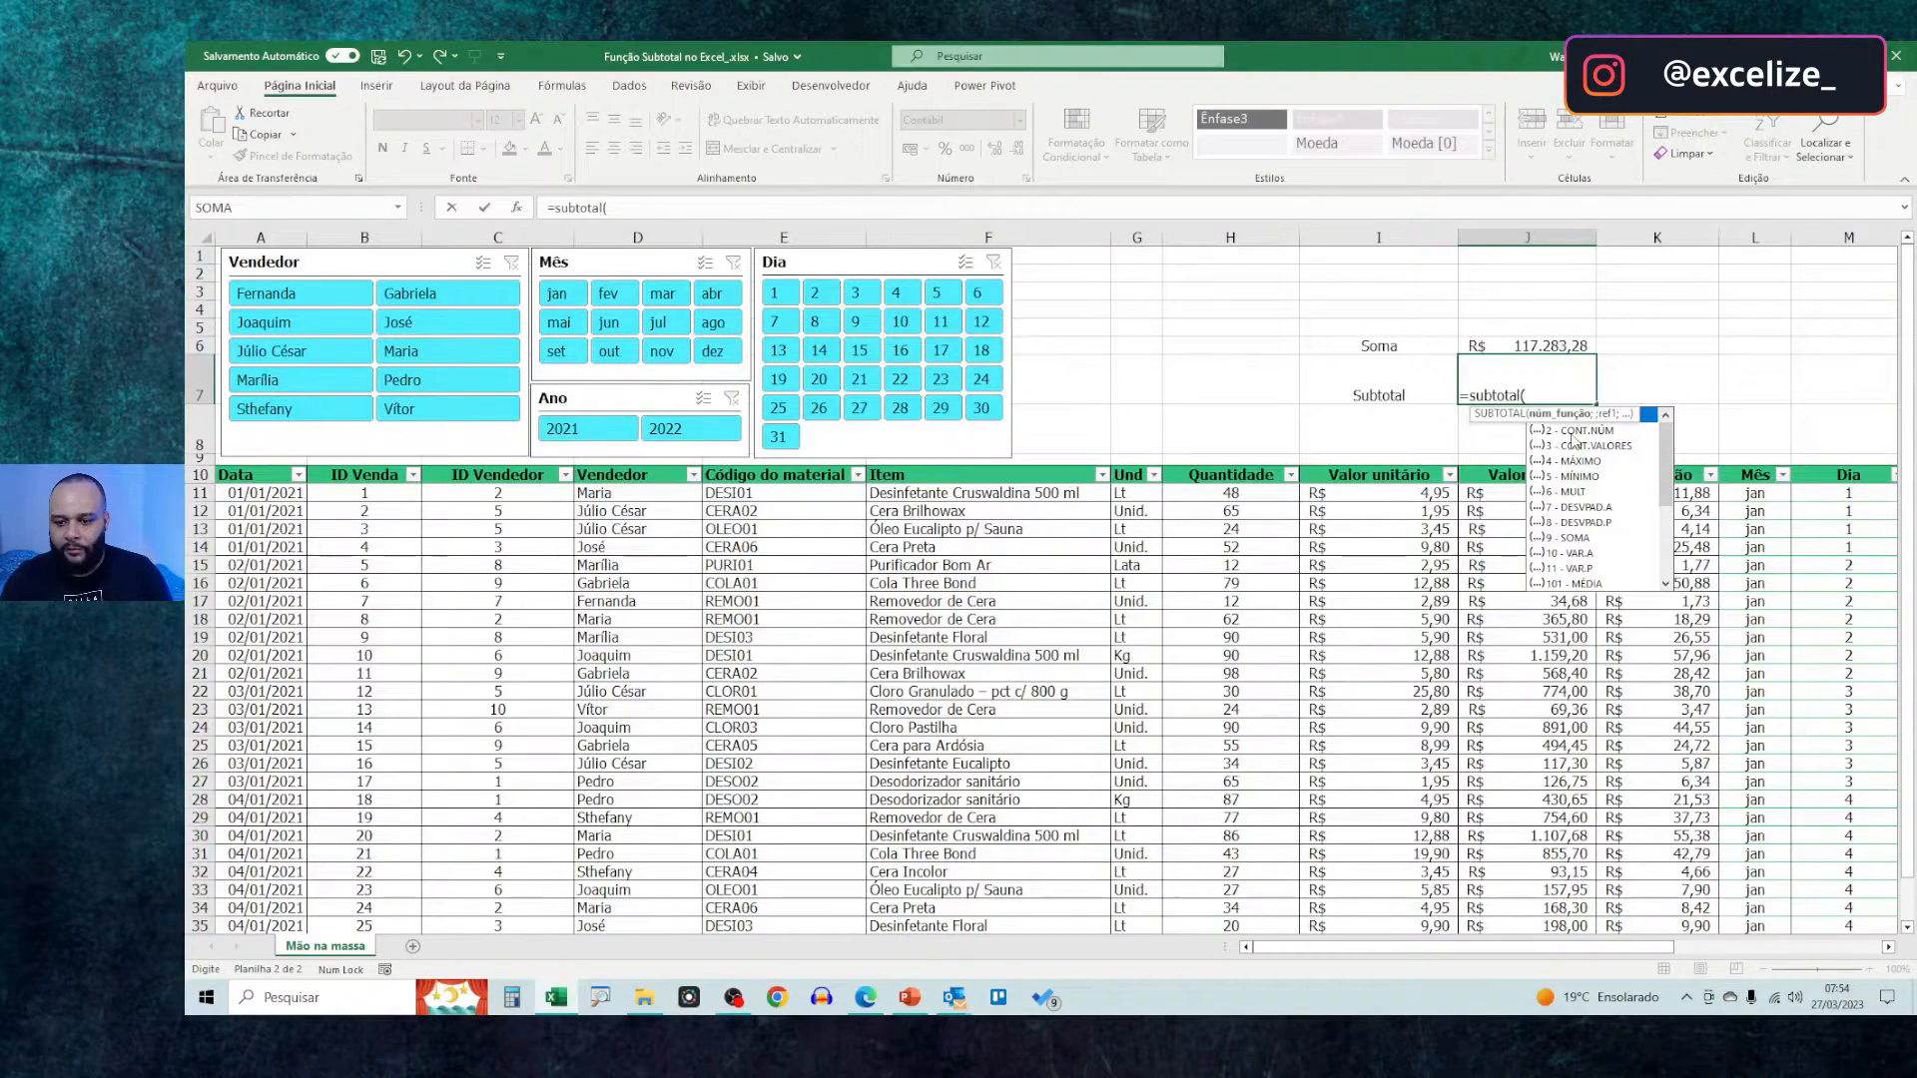
{"action": "mouse_move", "coordinate": [1662, 467]}
{"action": "left_mouse_down"}
{"action": "mouse_move", "coordinate": [1667, 552]}
{"action": "mouse_move", "coordinate": [1665, 483]}
{"action": "left_mouse_up"}
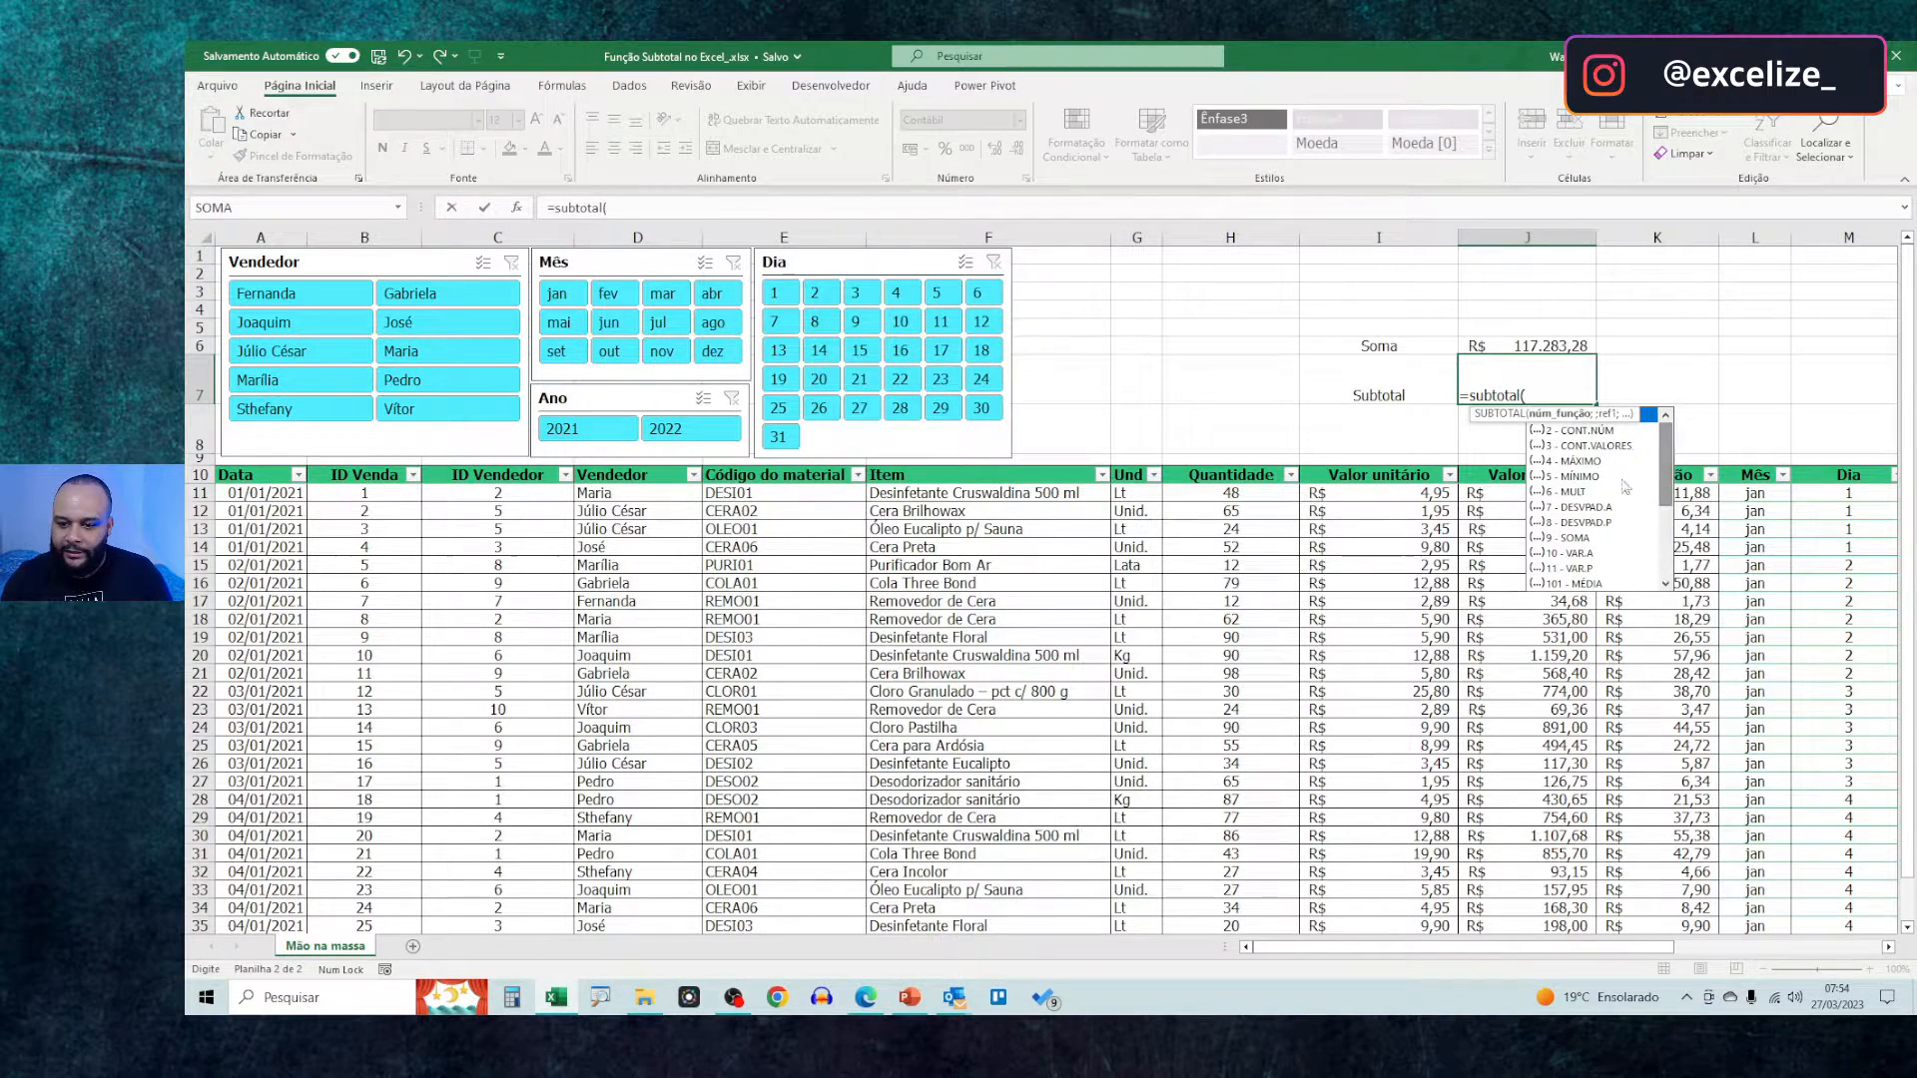
{"action": "double_click", "coordinate": [1569, 538]}
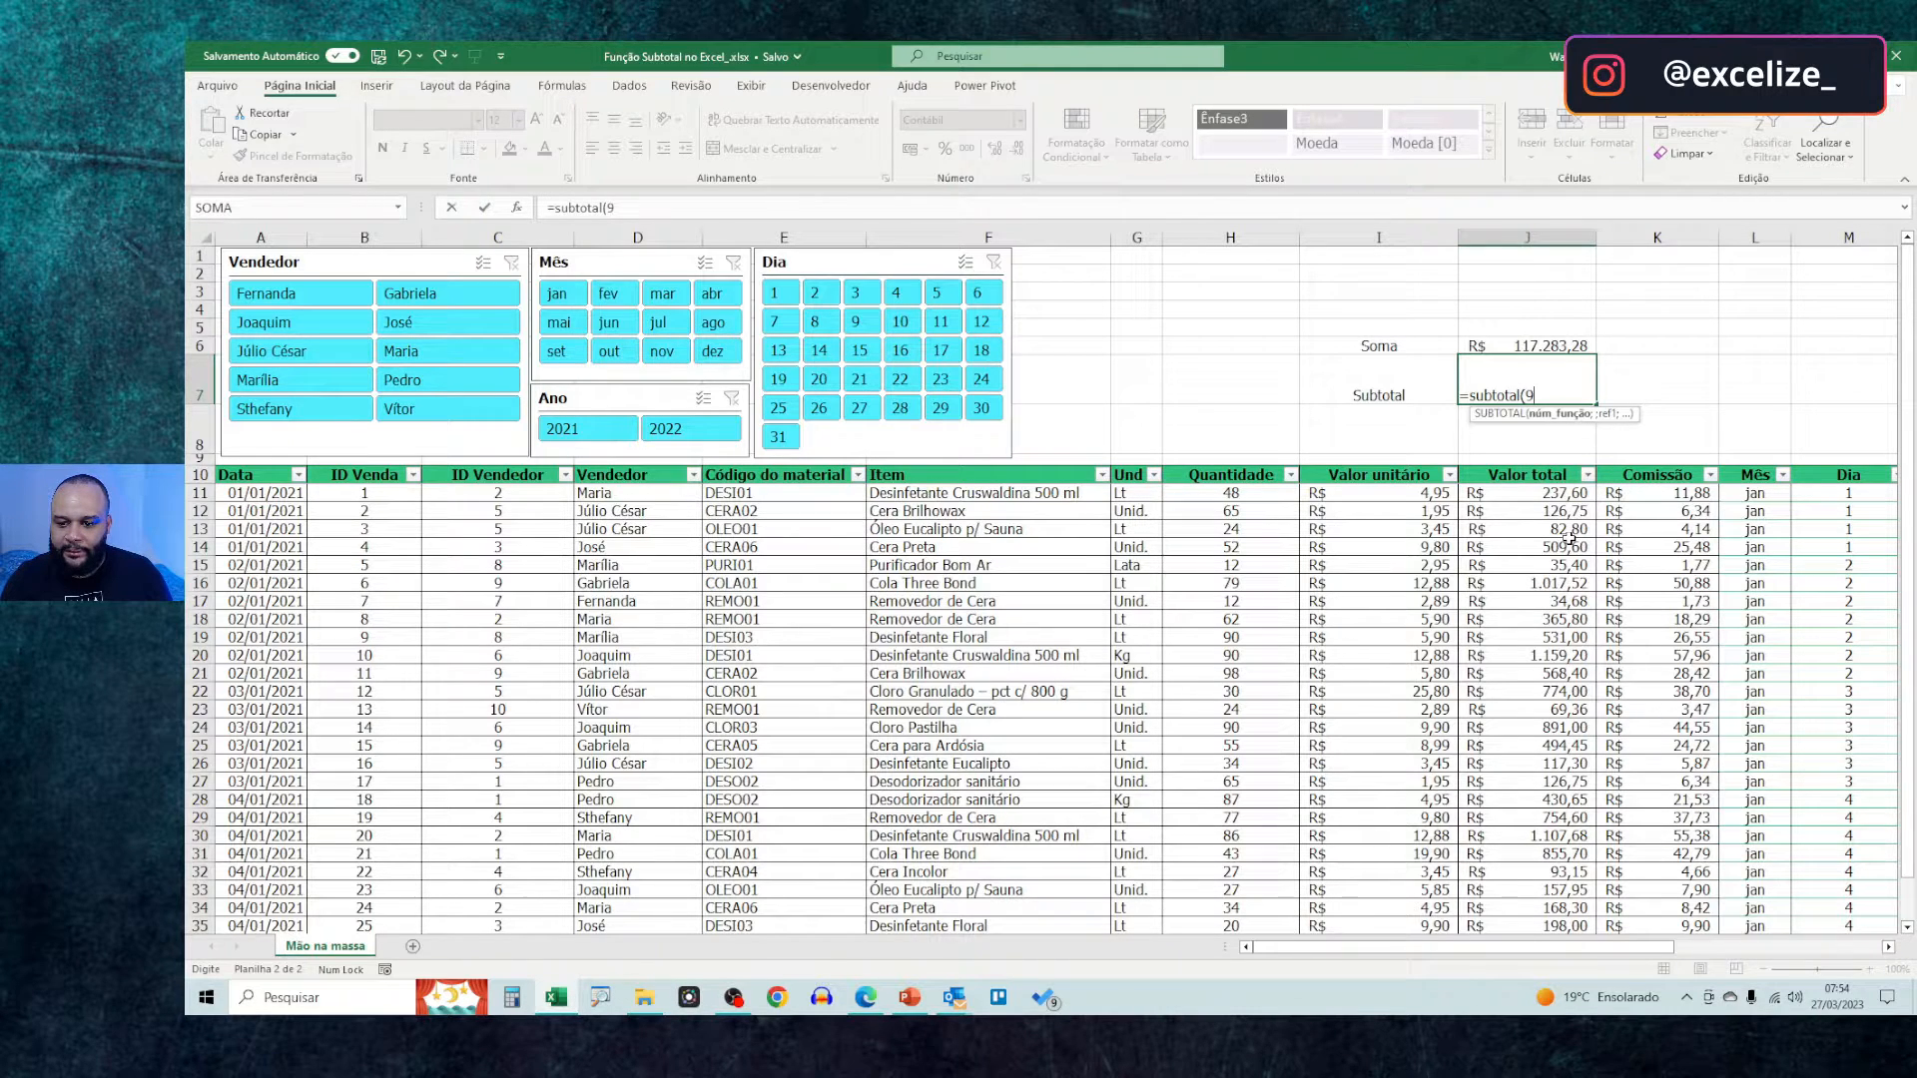
{"action": "key", "text": "BackSpace"}
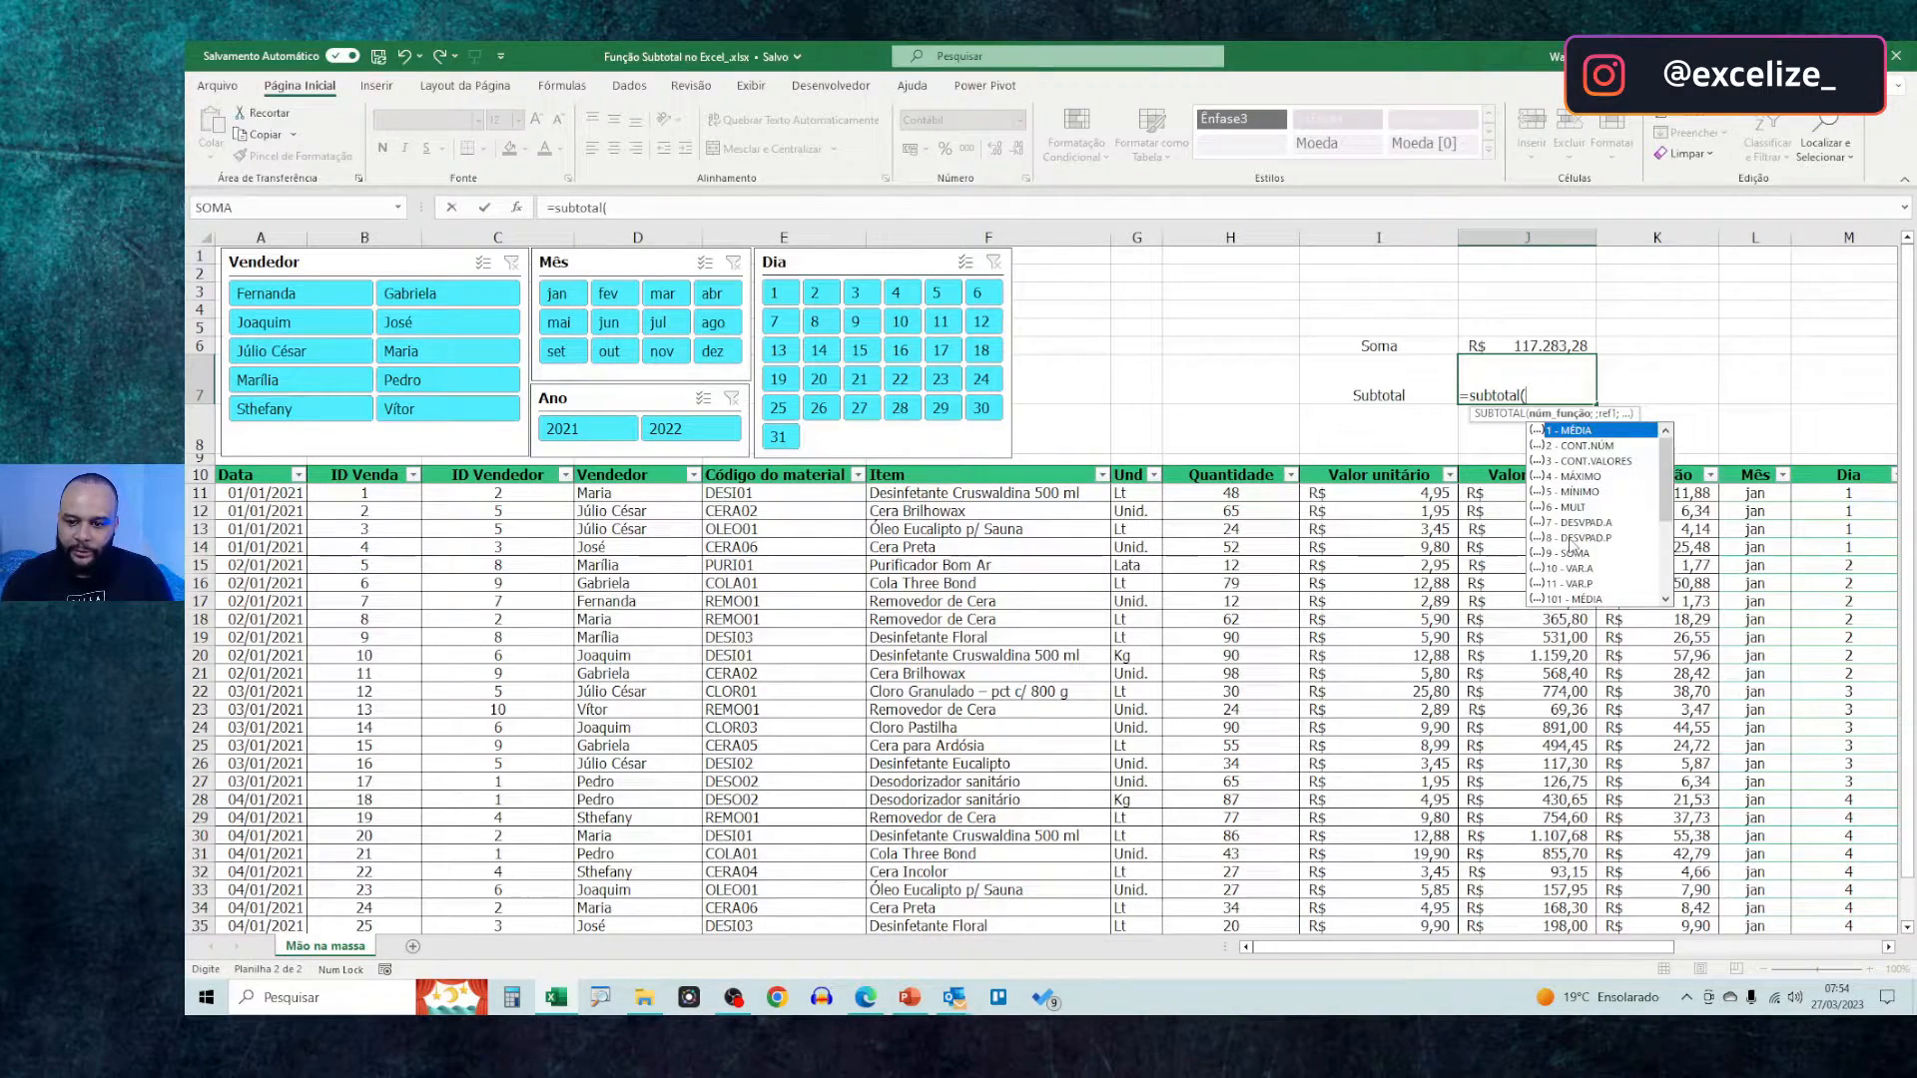
{"action": "type", "text": "9"}
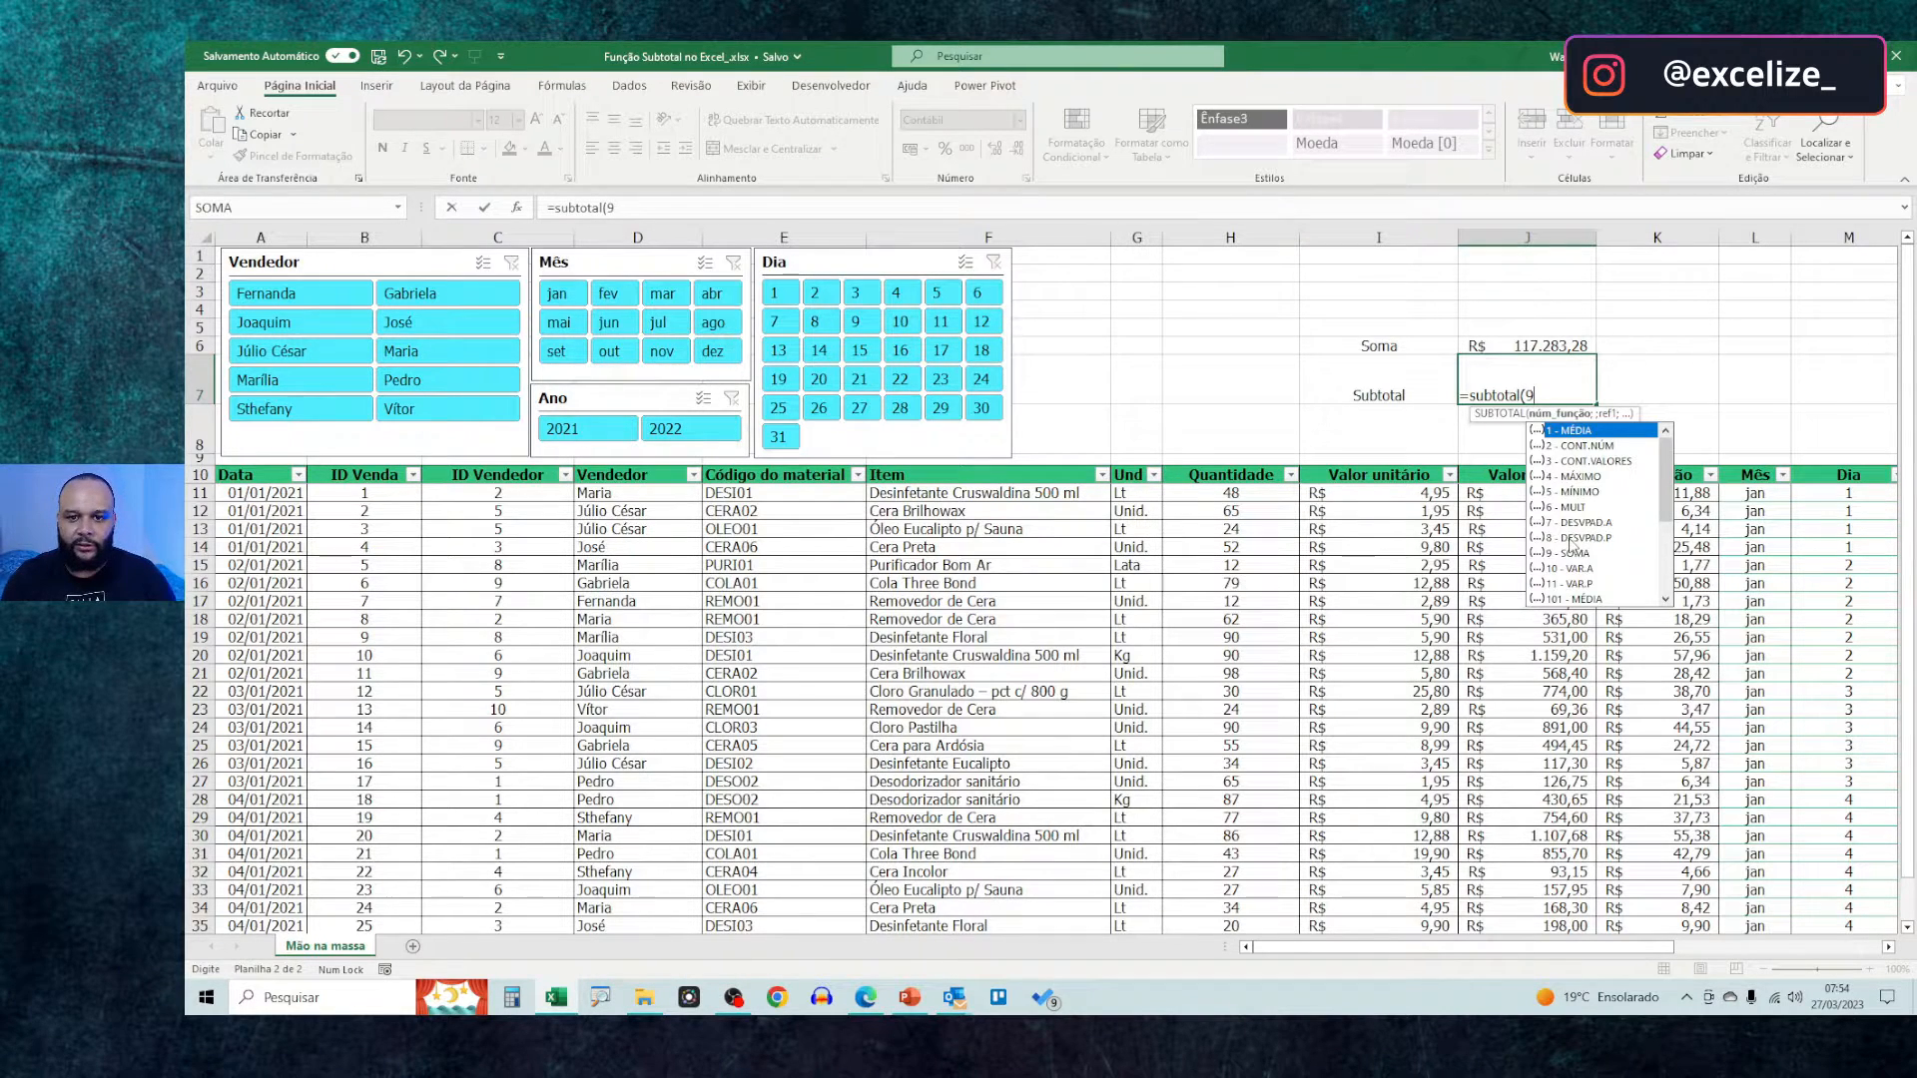
{"action": "type", "text": ";"}
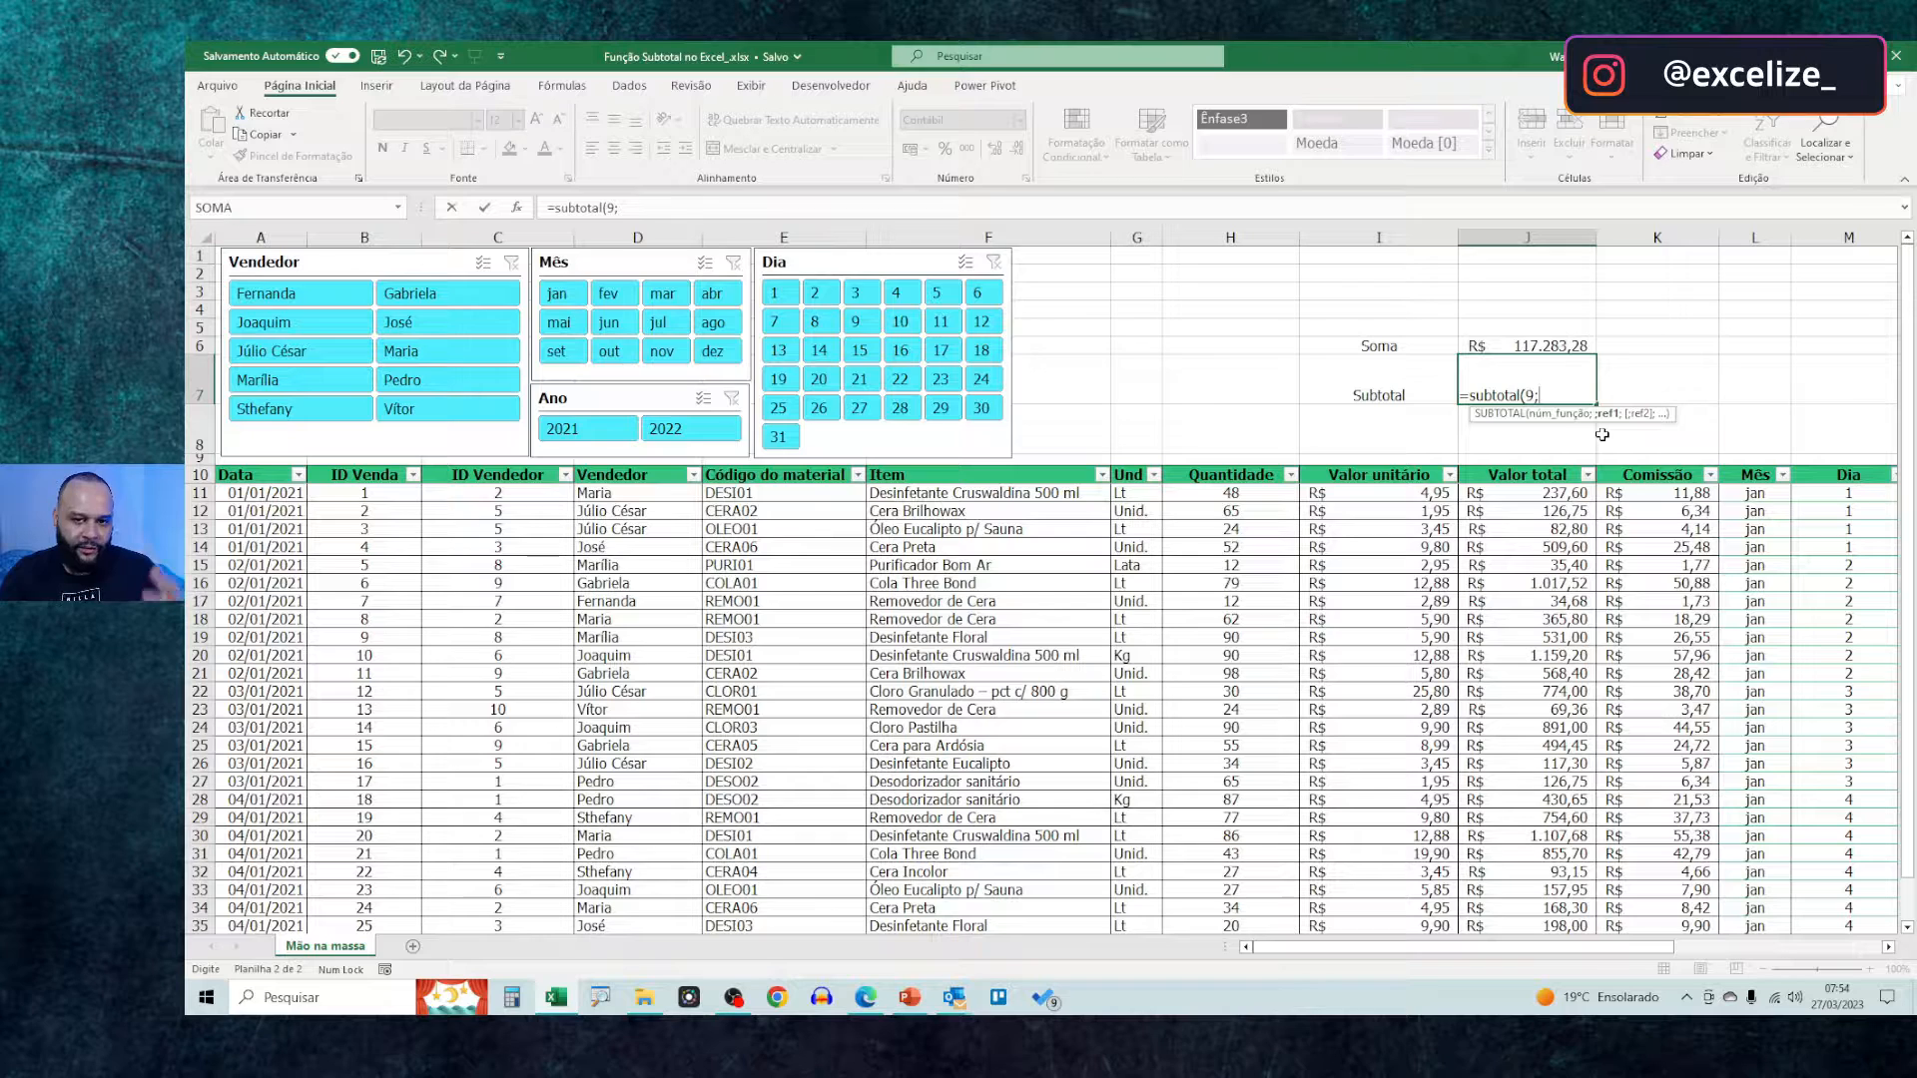
{"action": "left_click", "coordinate": [1681, 238]}
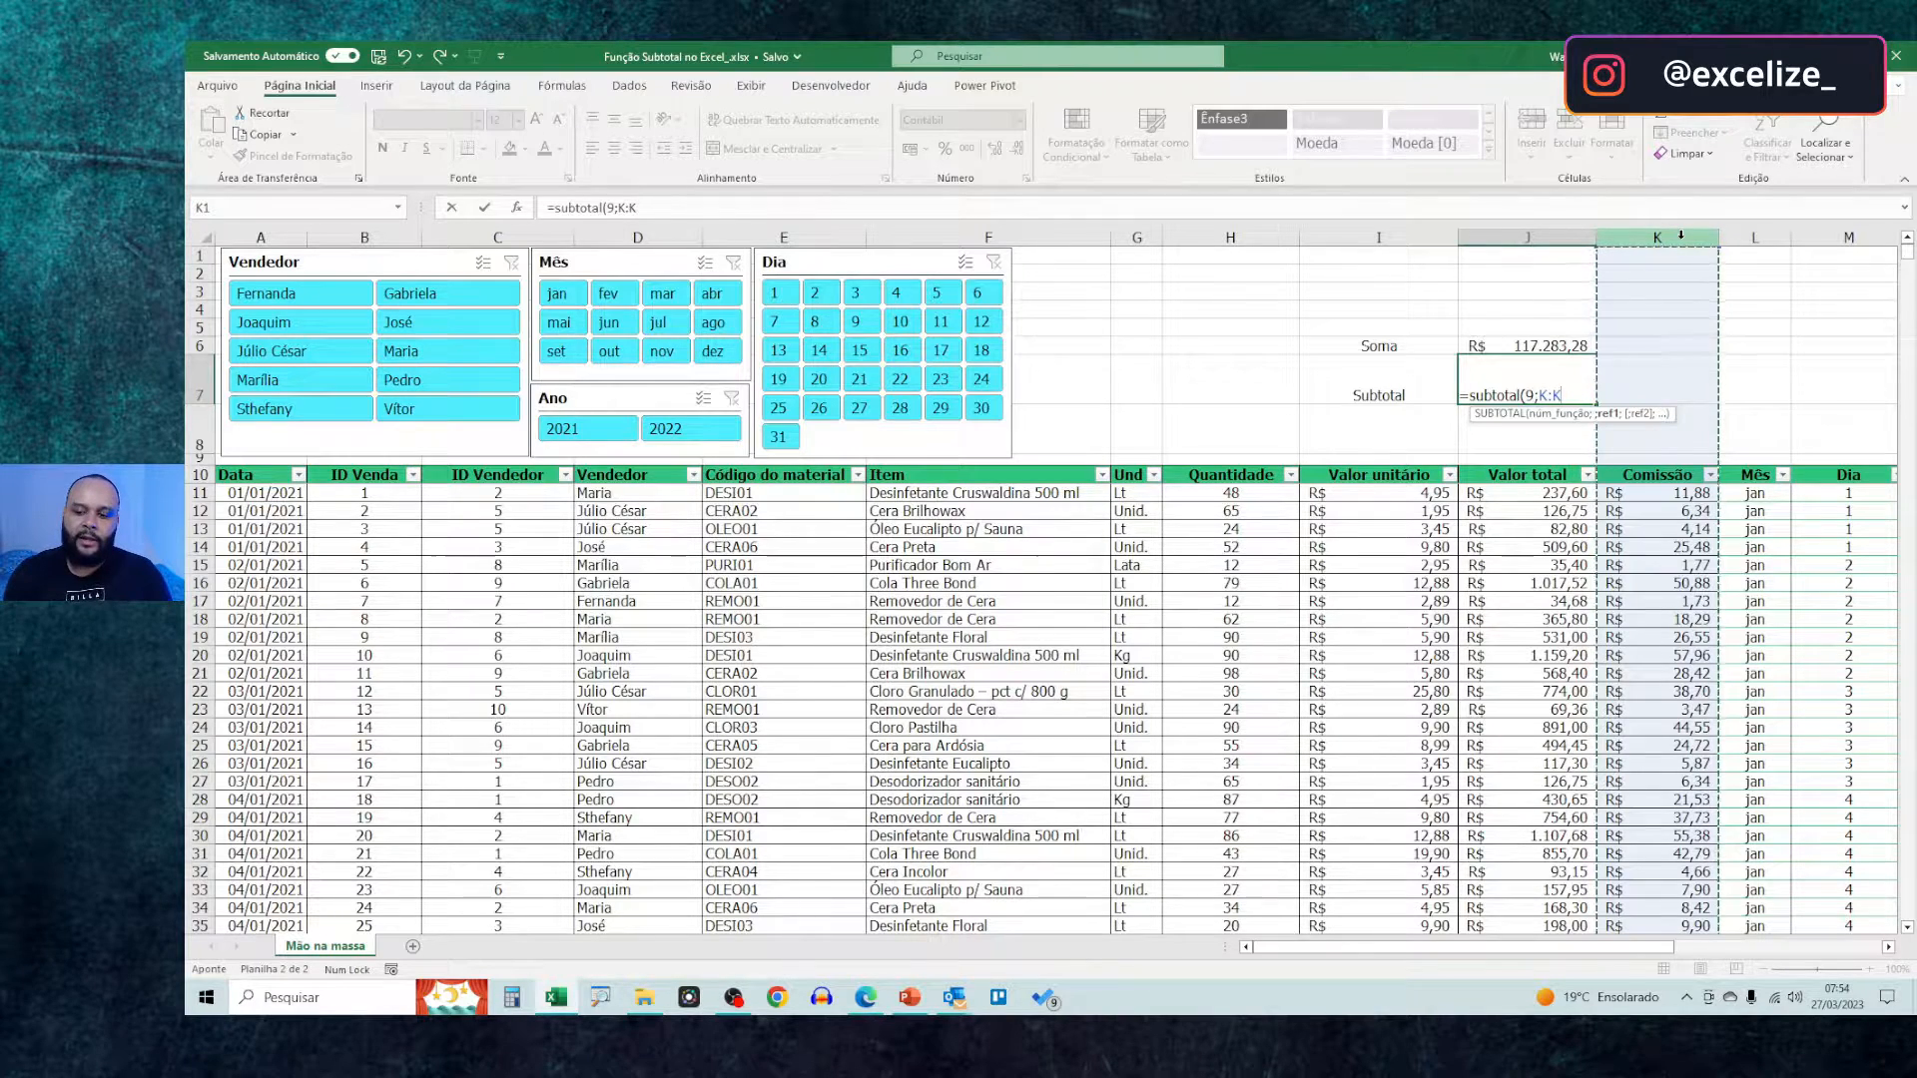
{"action": "type", "text": ")"}
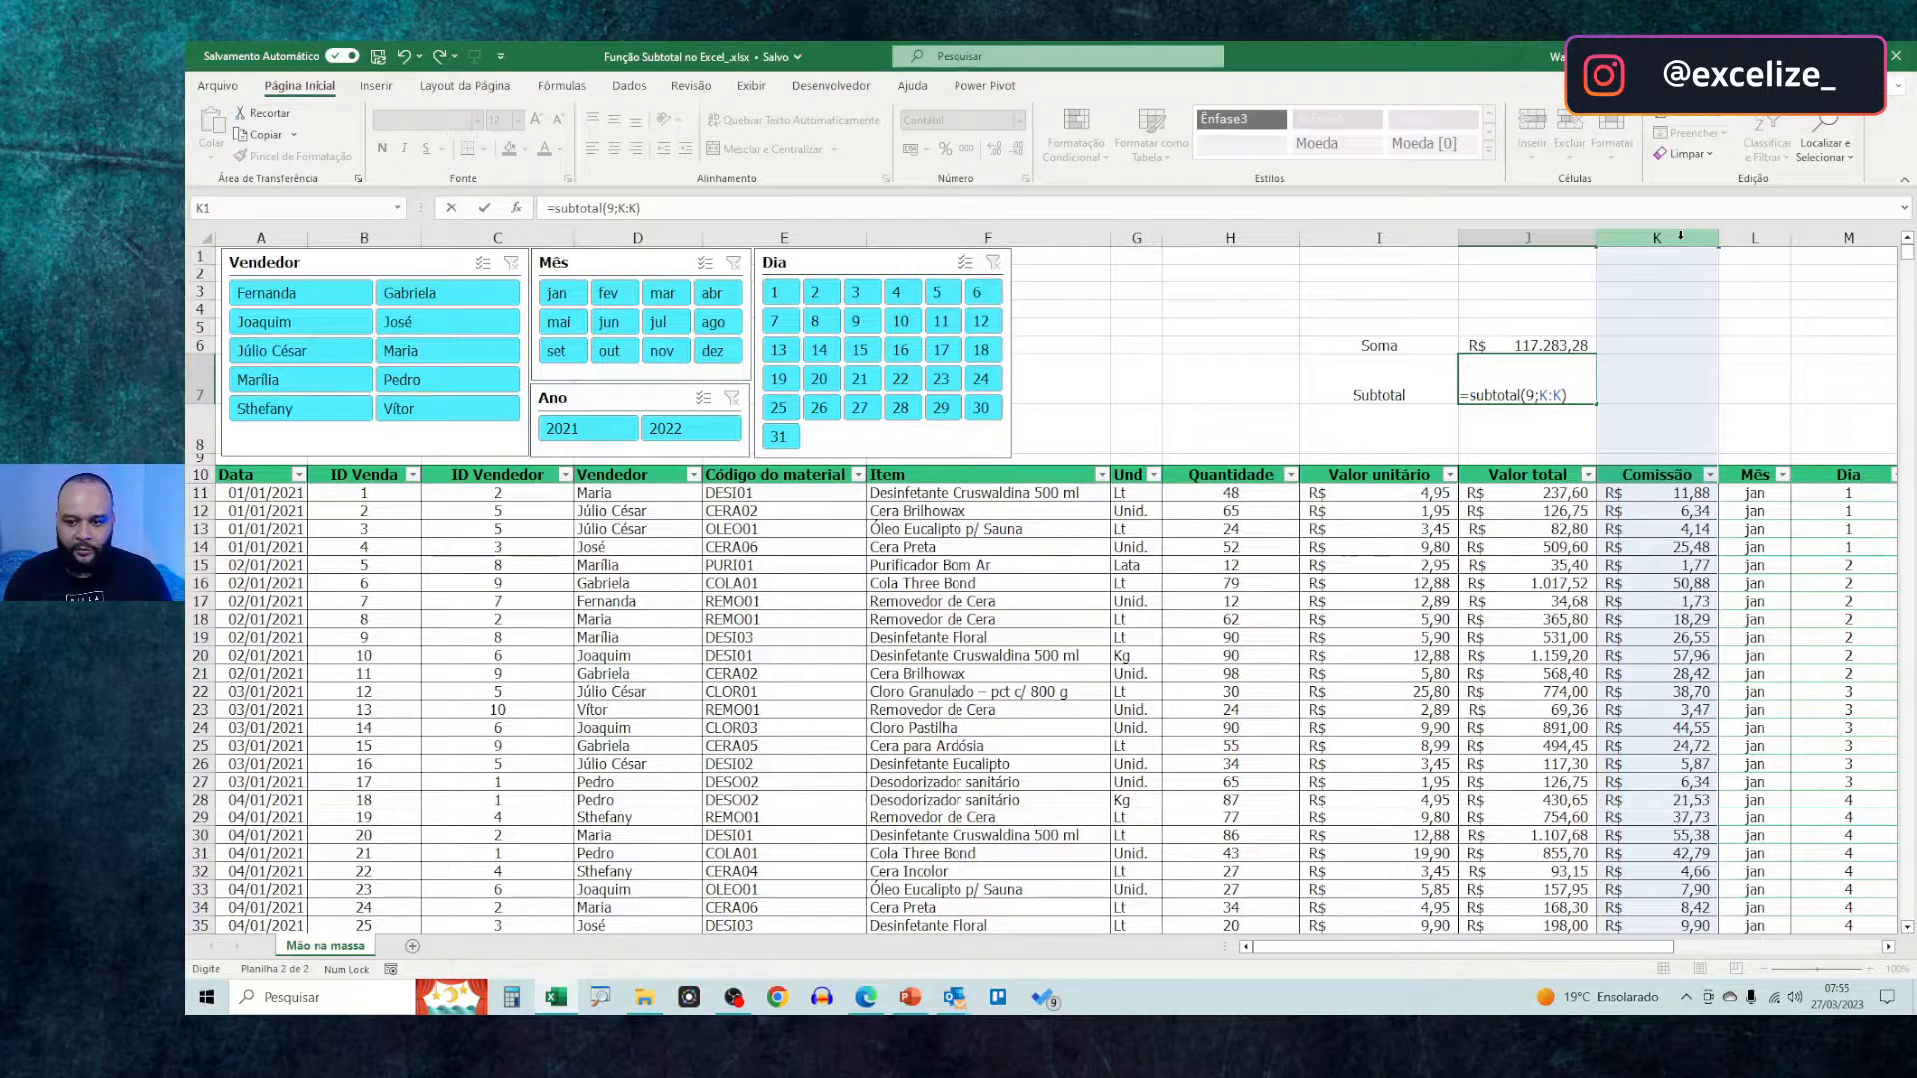
{"action": "key", "text": "Return"}
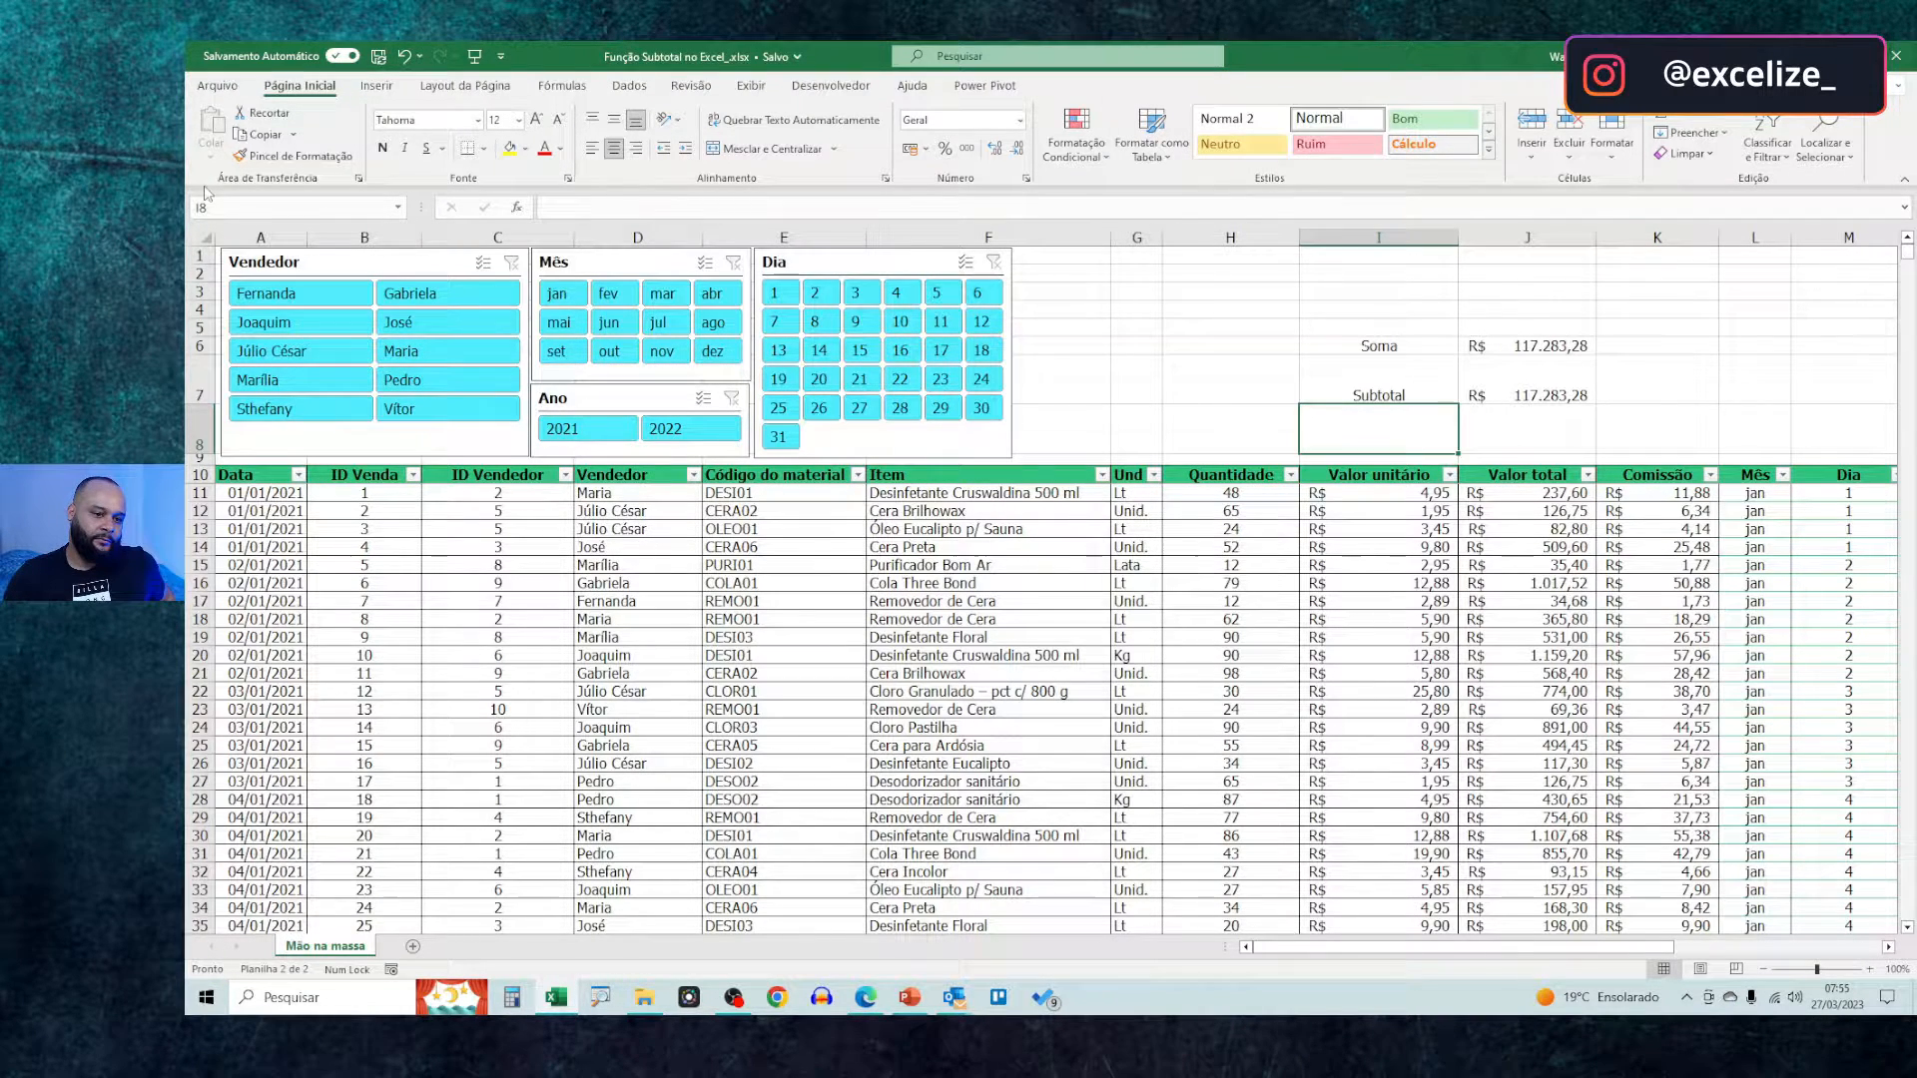
Filter the table to the first seller listed and review the SUBTOTAL formula in J7 against the filtered rows
{"action": "left_click", "coordinate": [351, 303]}
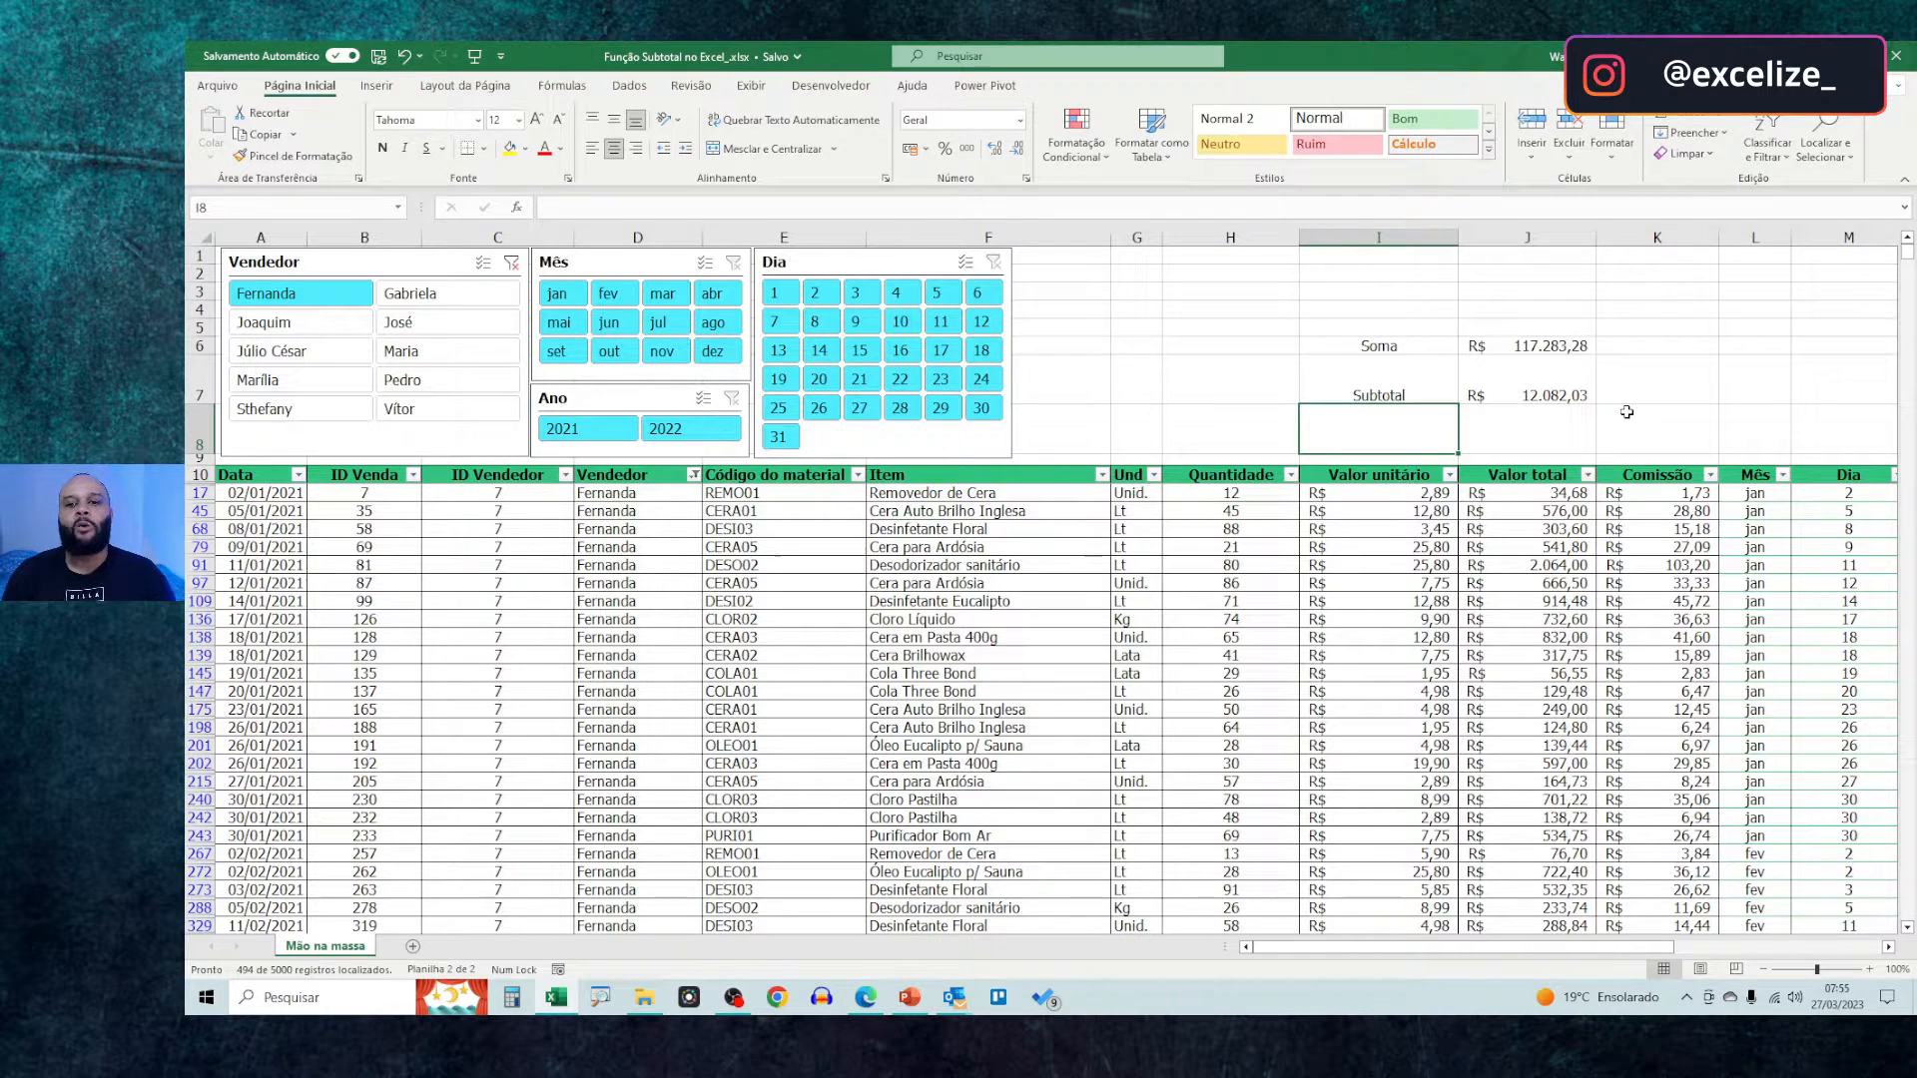
{"action": "double_click", "coordinate": [1555, 395]}
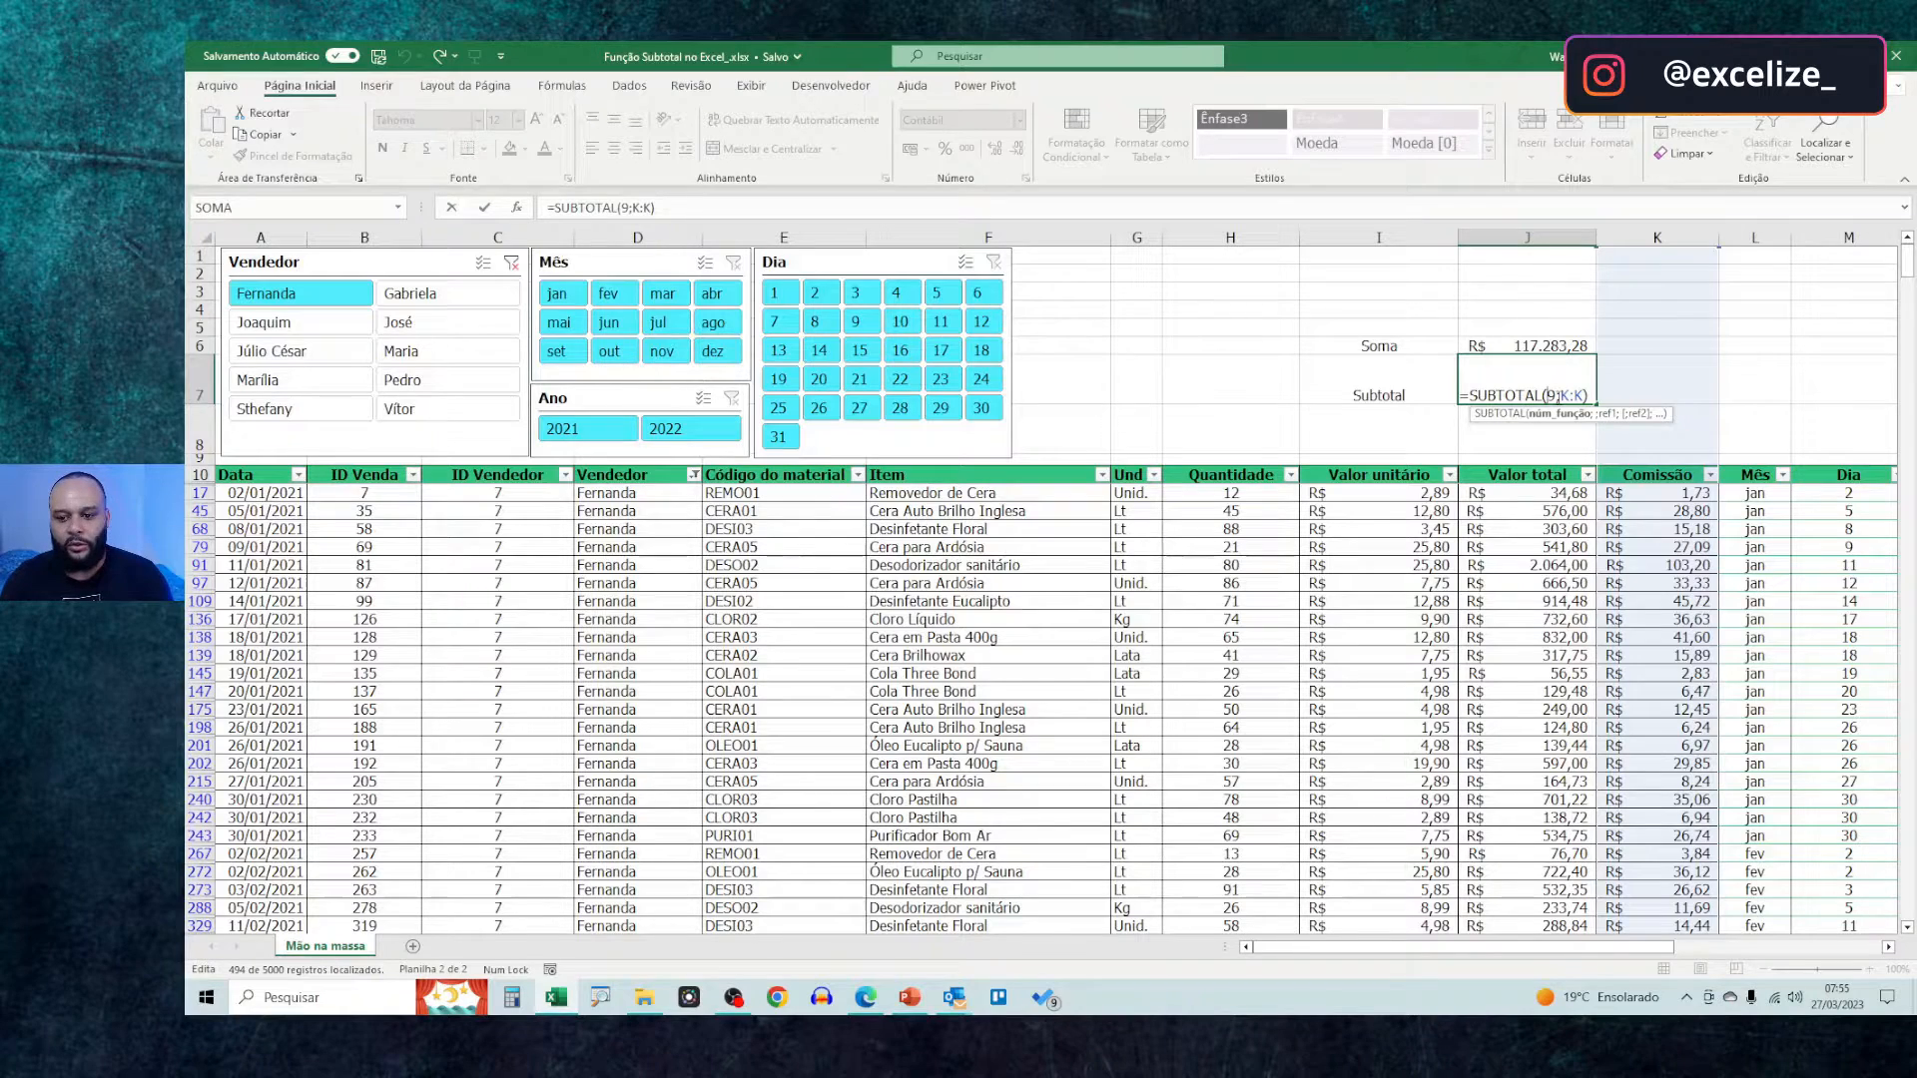
{"action": "key", "text": "Escape"}
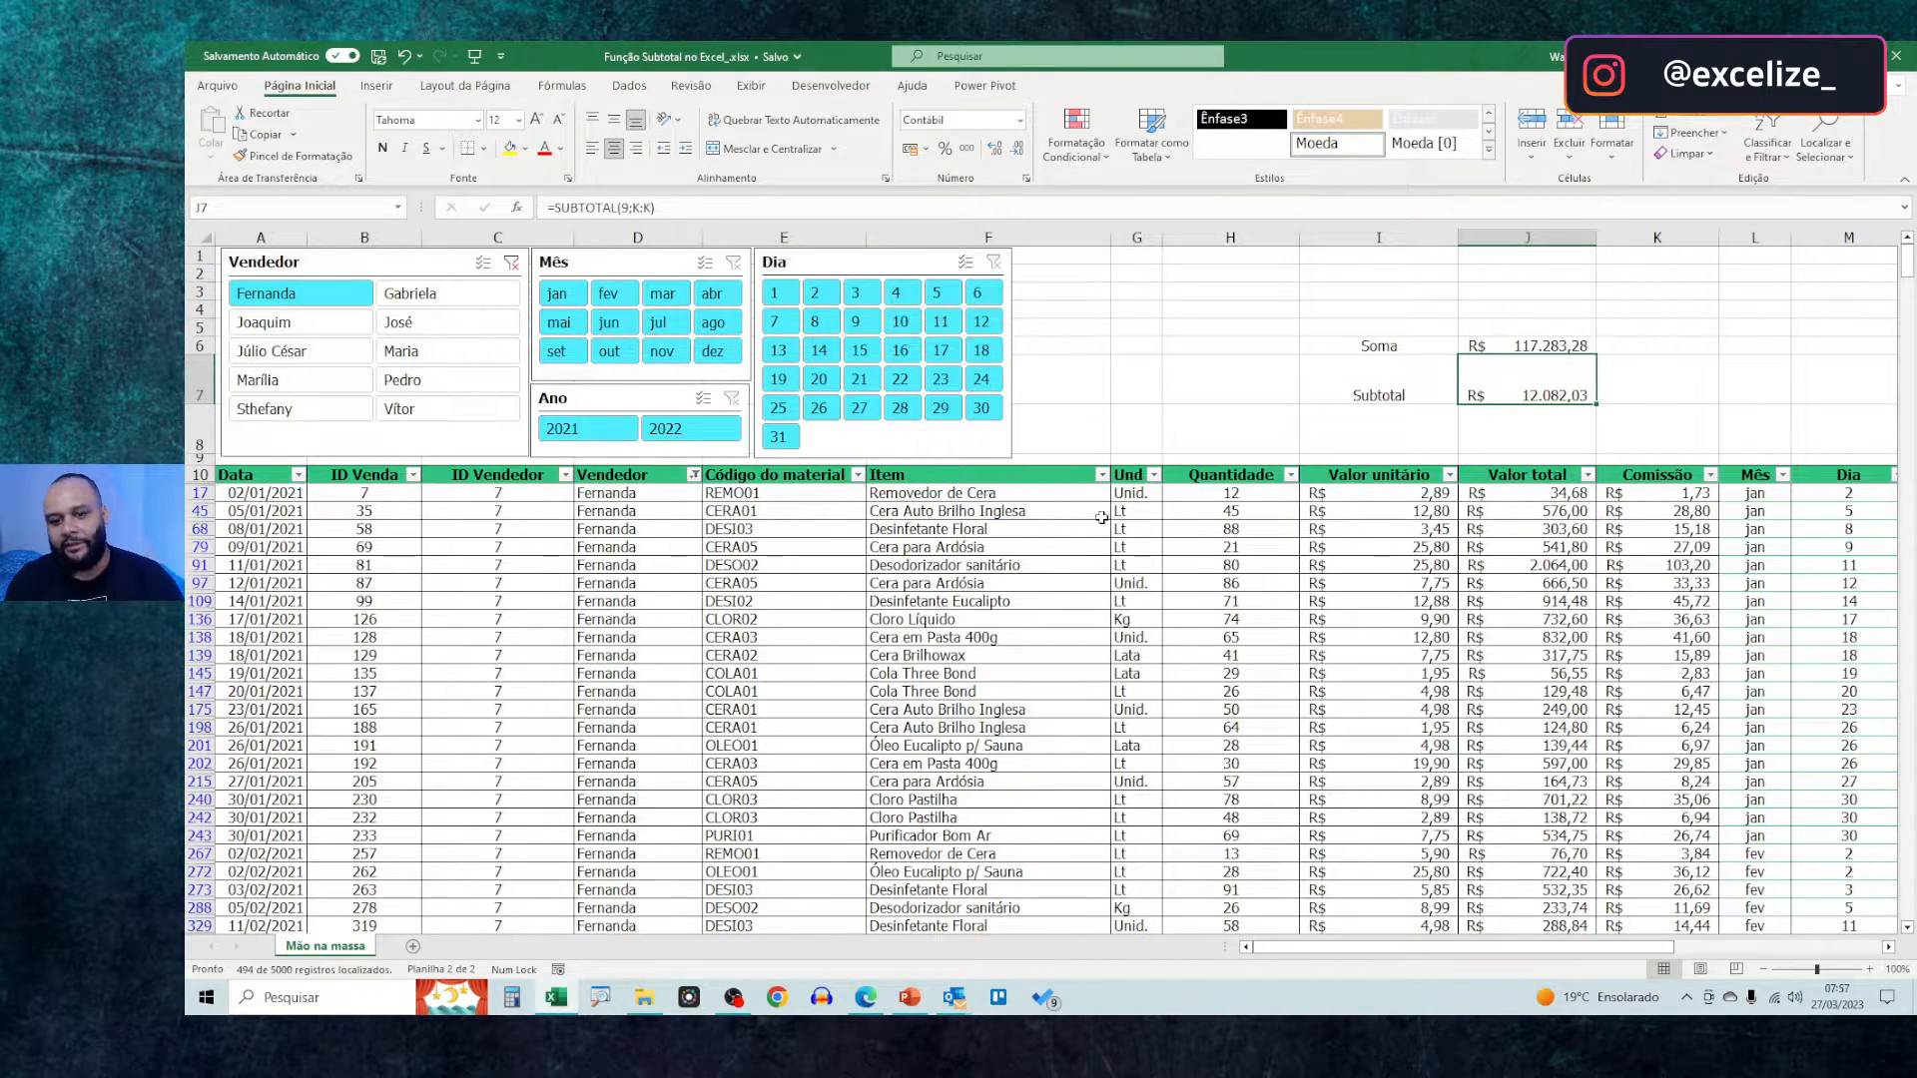
{"action": "left_click_drag", "start_coordinate": [289, 496], "coordinate": [1237, 524]}
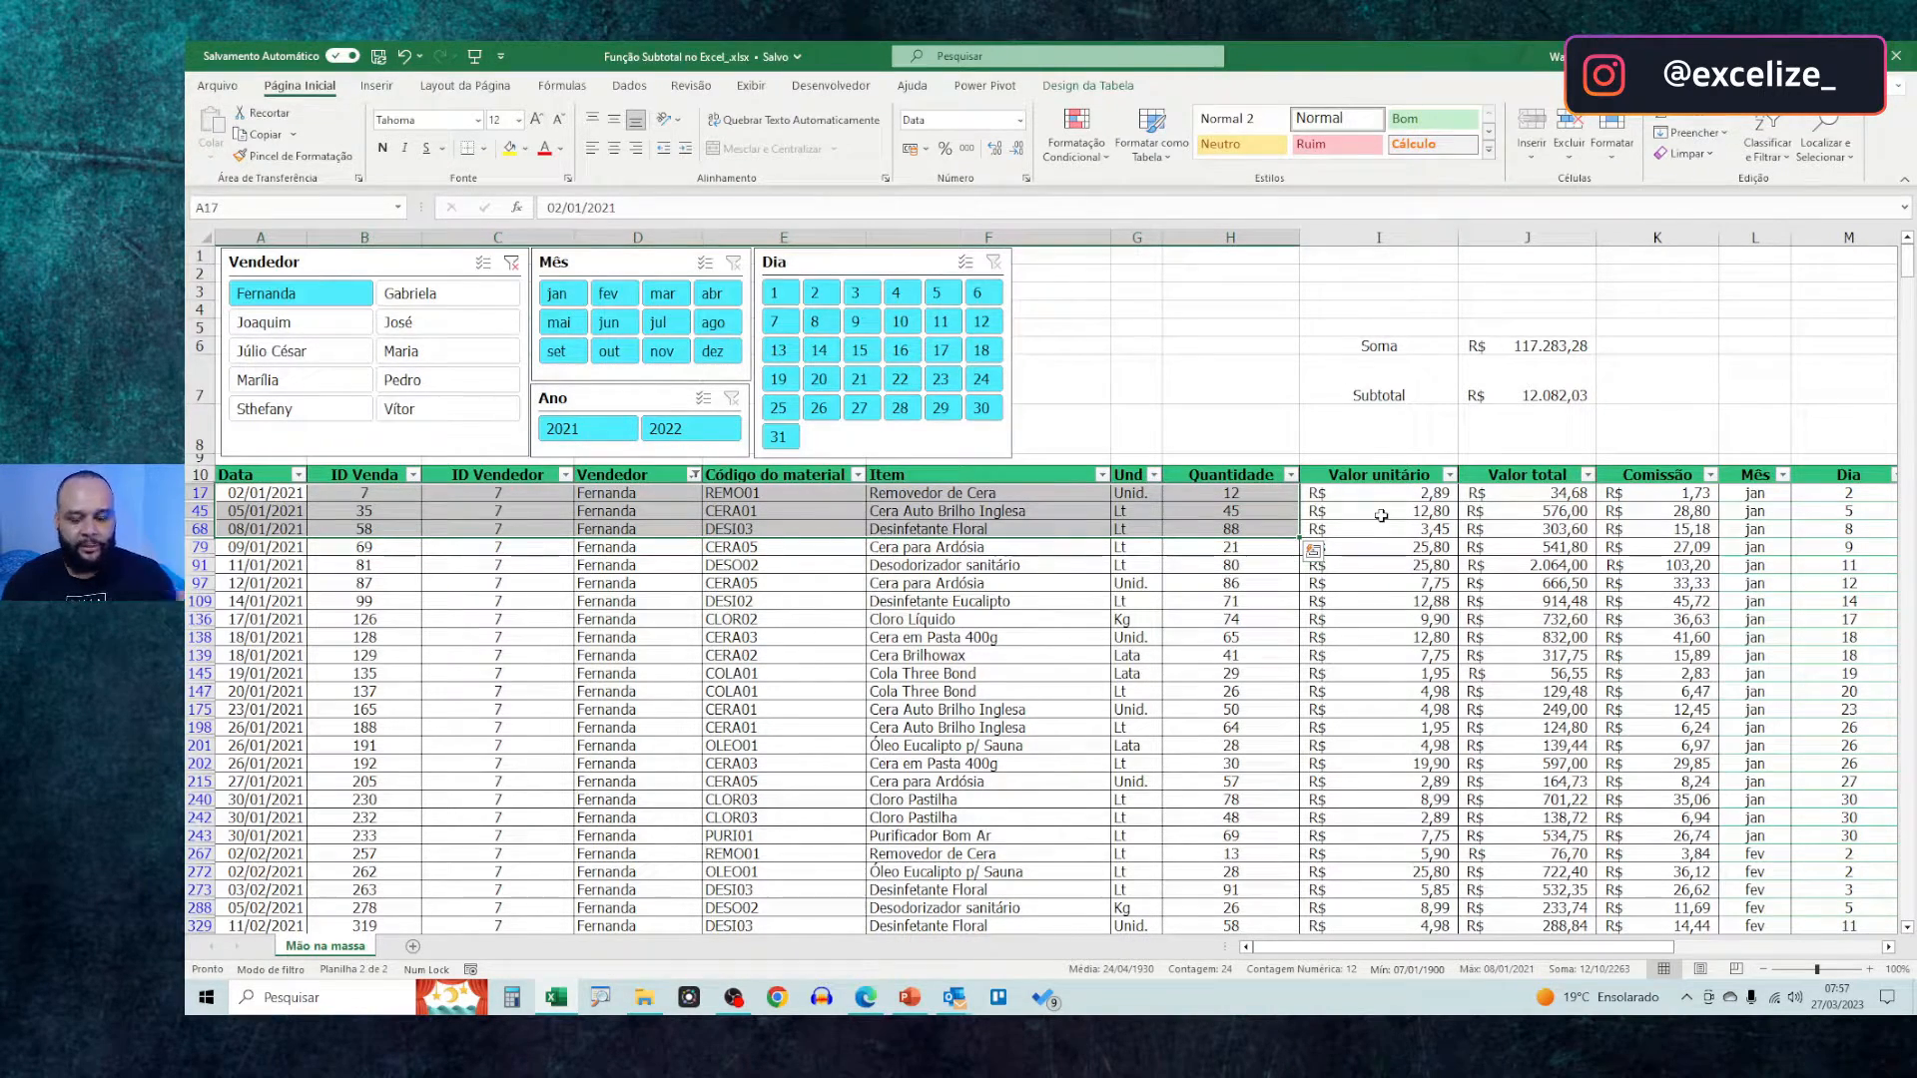
{"action": "left_click", "coordinate": [889, 565]}
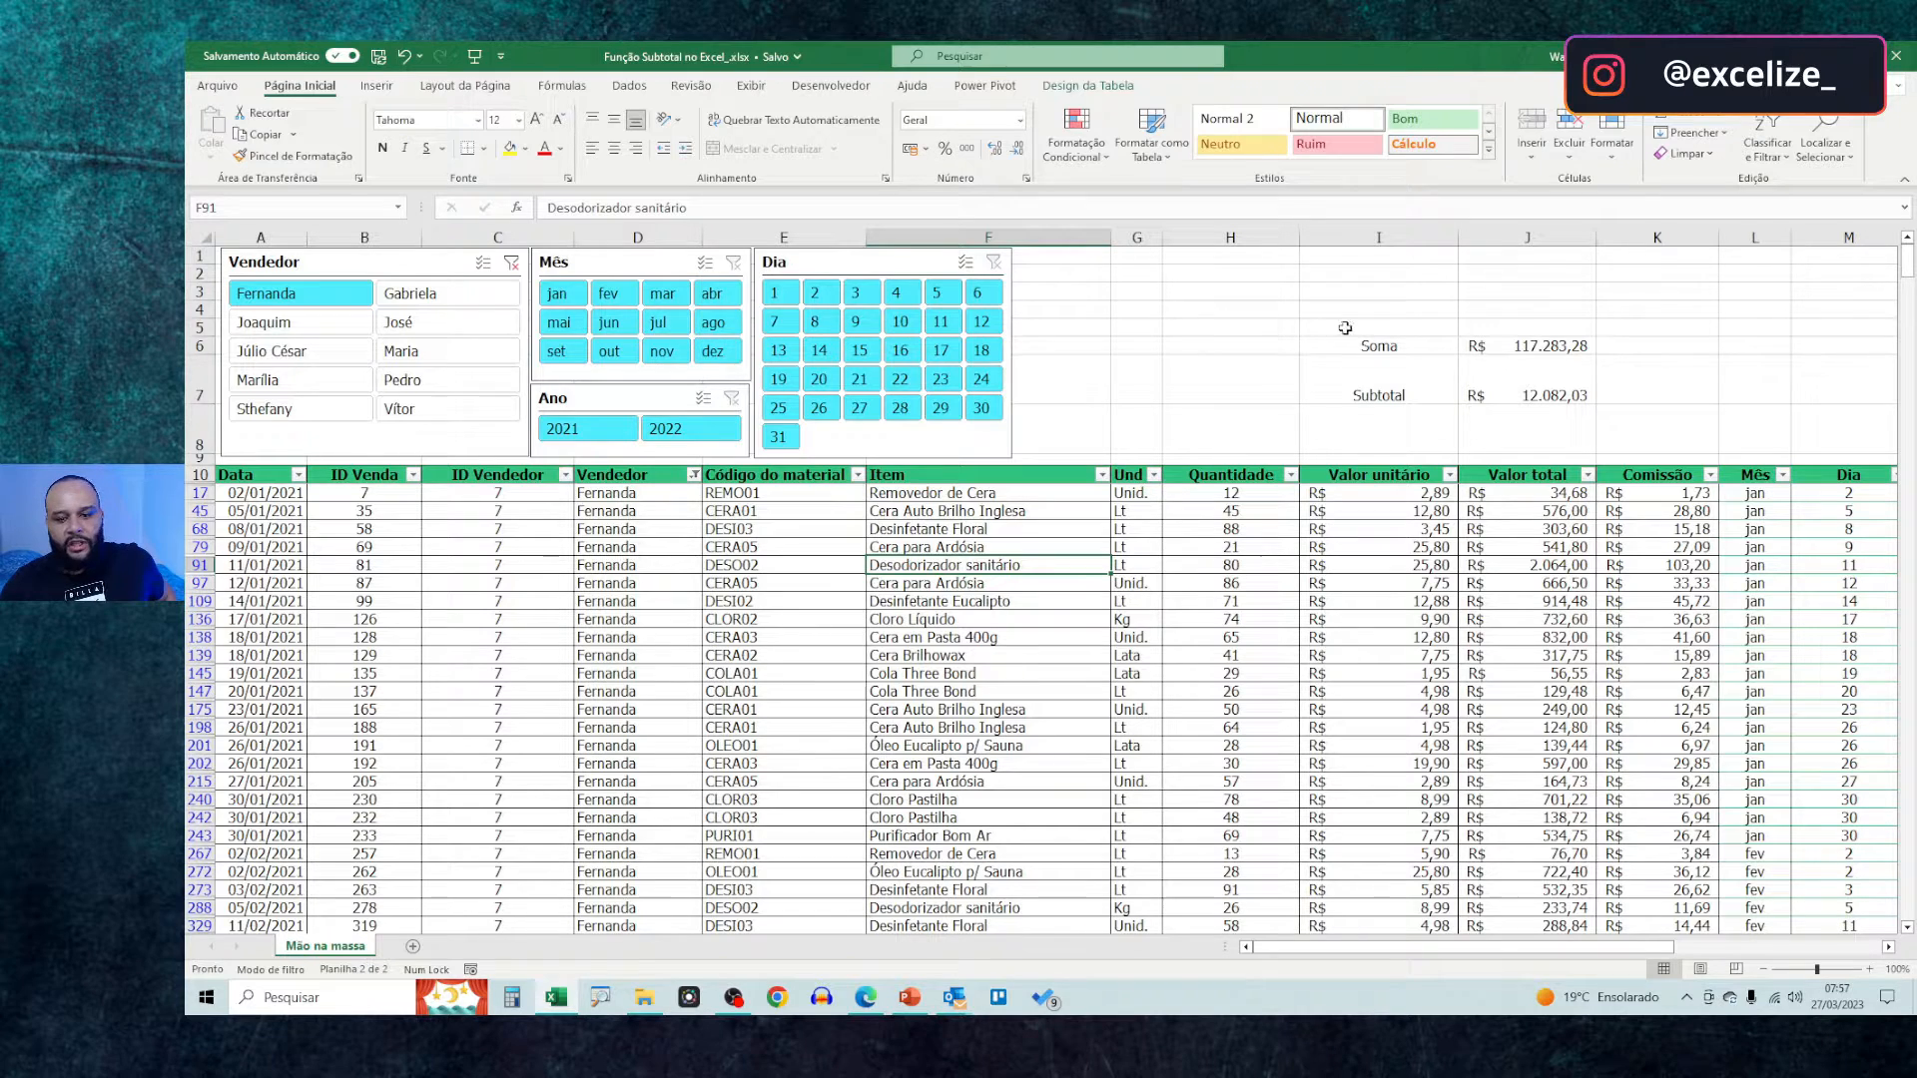
{"action": "left_click", "coordinate": [1524, 379]}
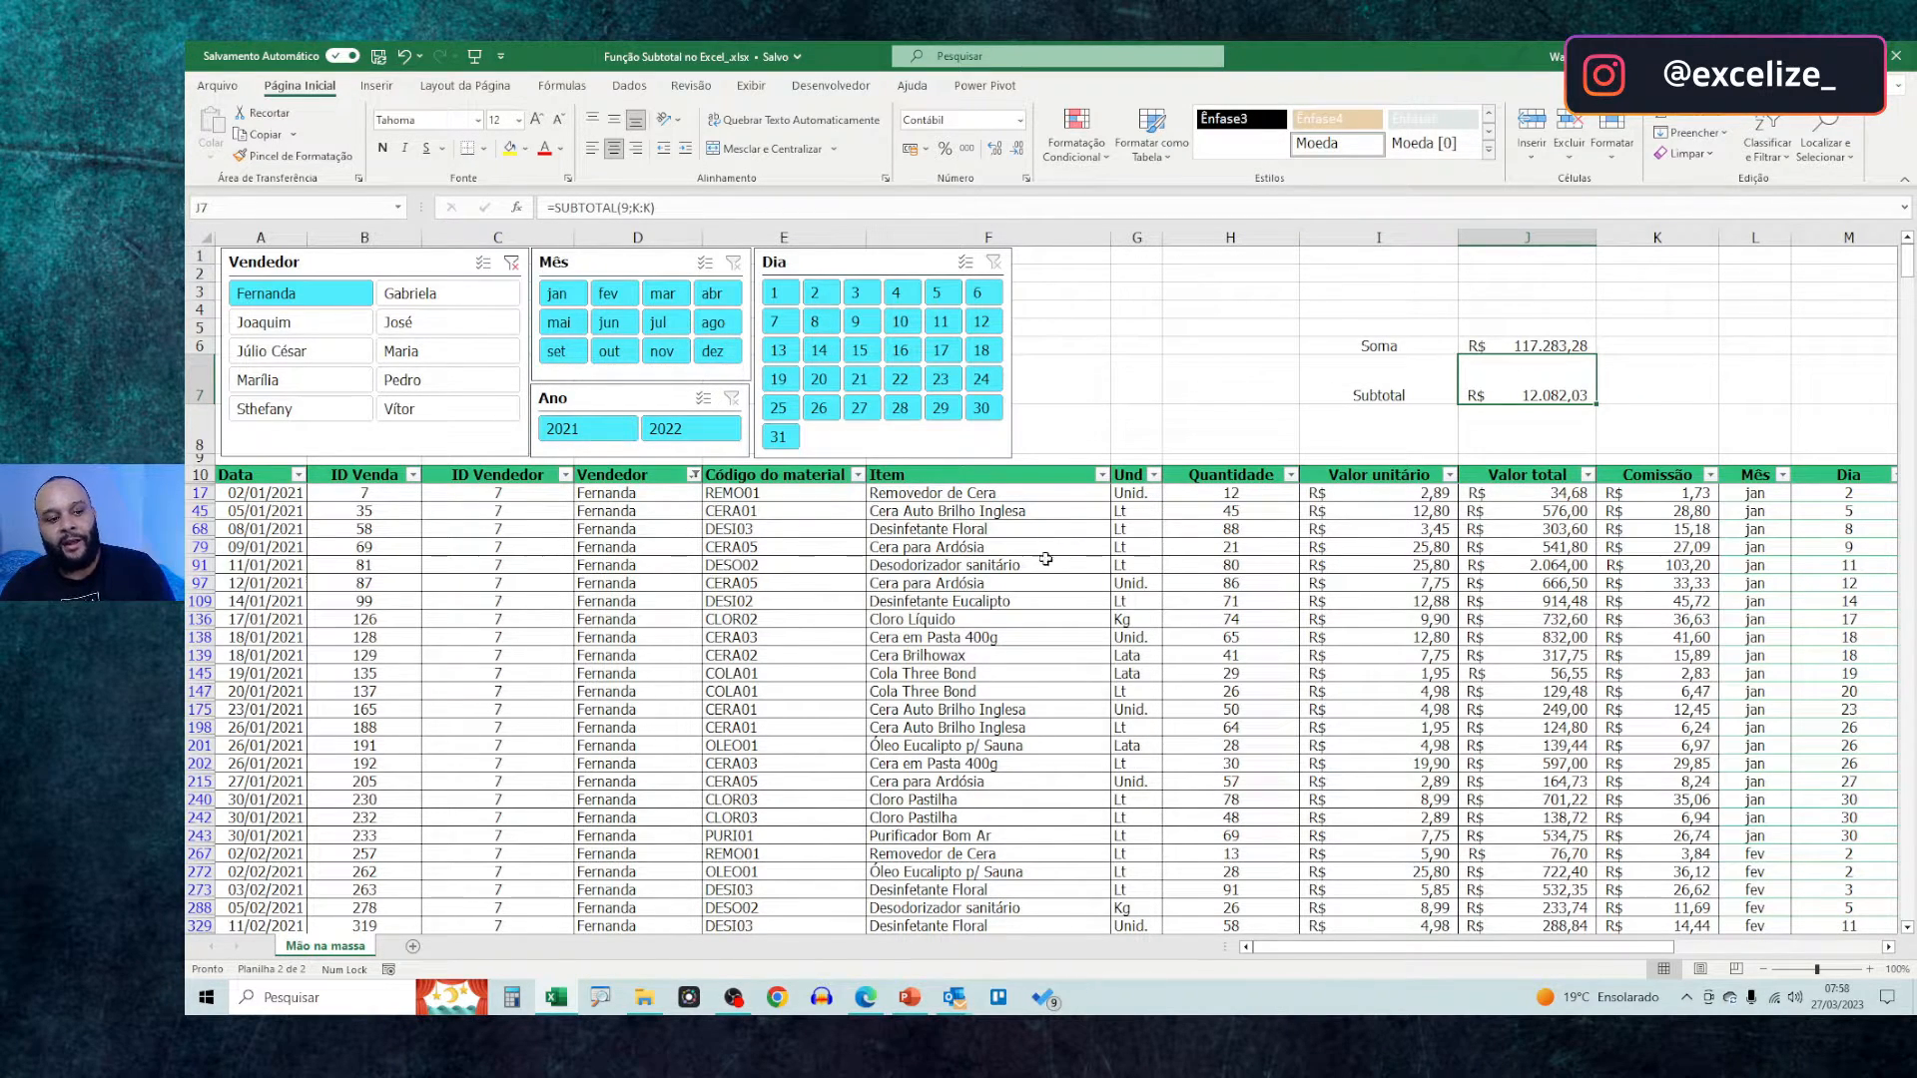
Filter the table to the second seller listed, year 2021 and months jan to jun
{"action": "left_click", "coordinate": [447, 292]}
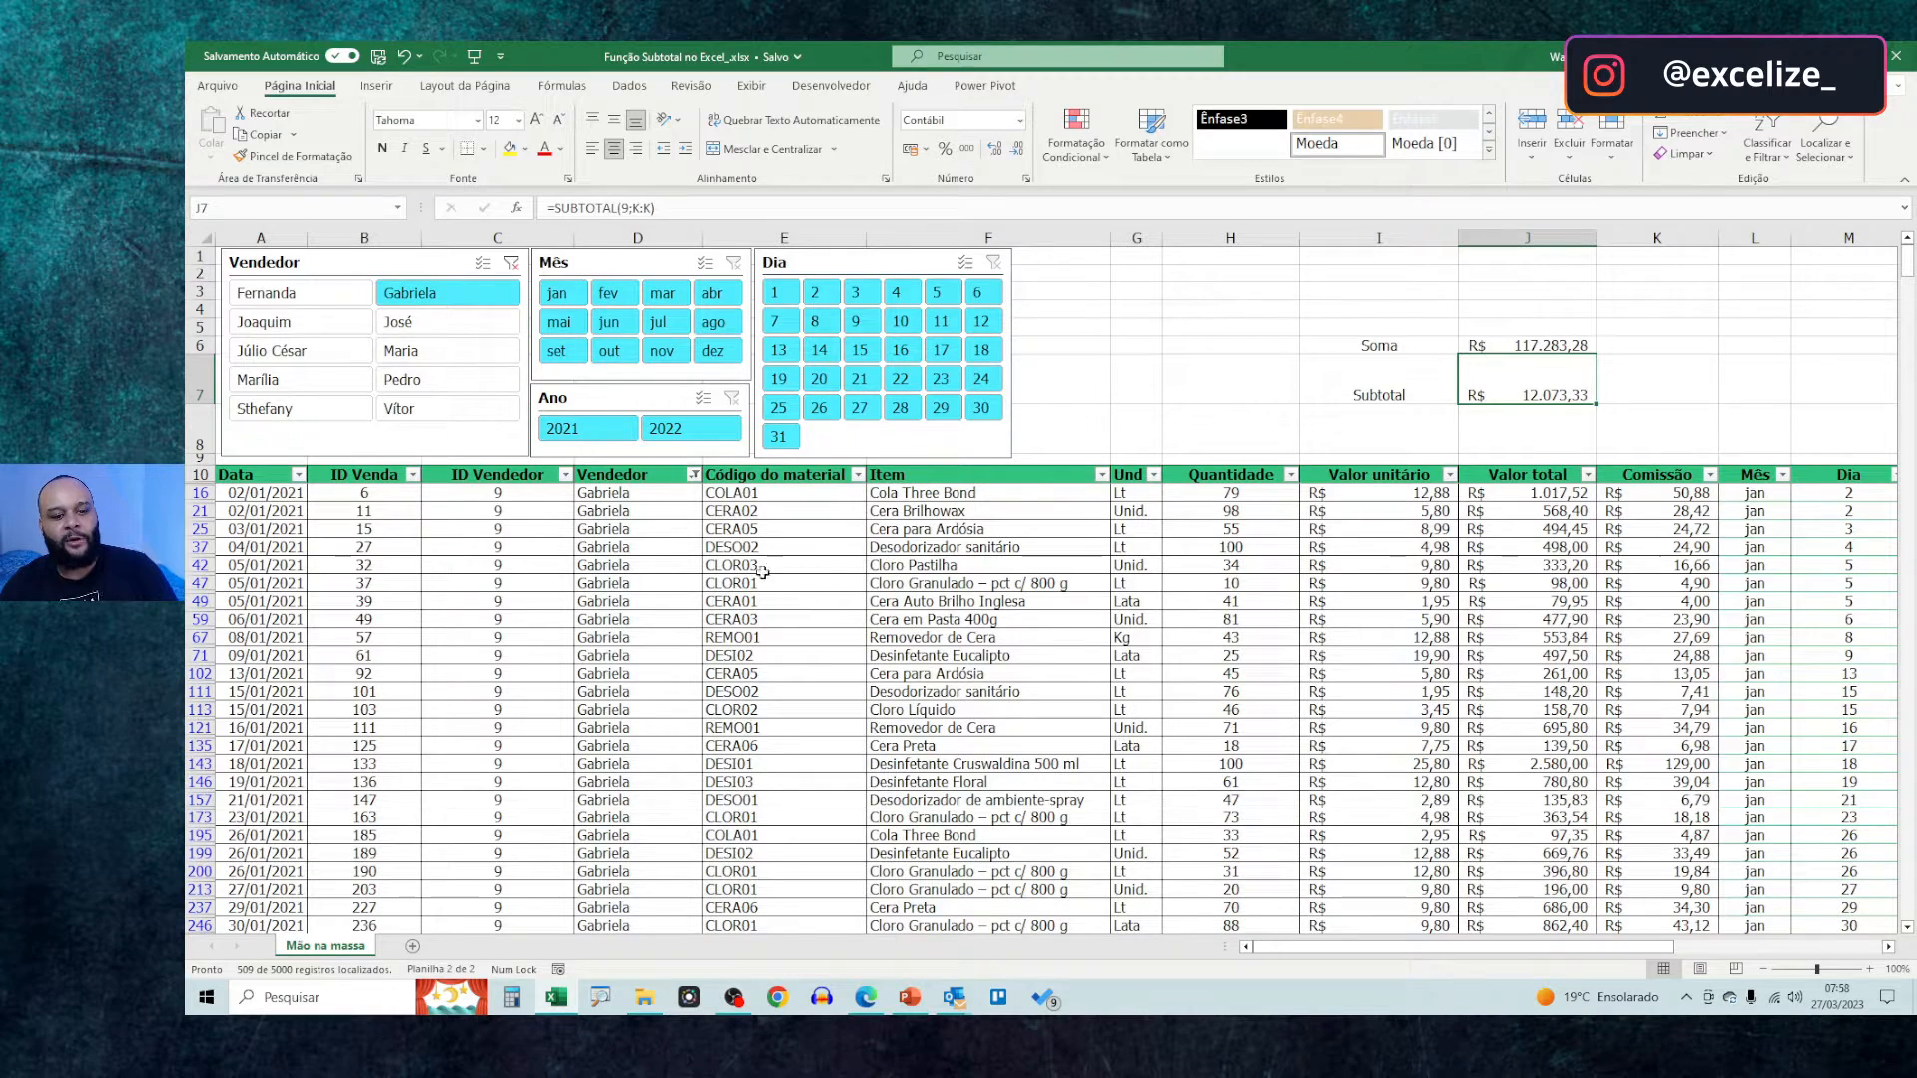
{"action": "left_click", "coordinate": [619, 435]}
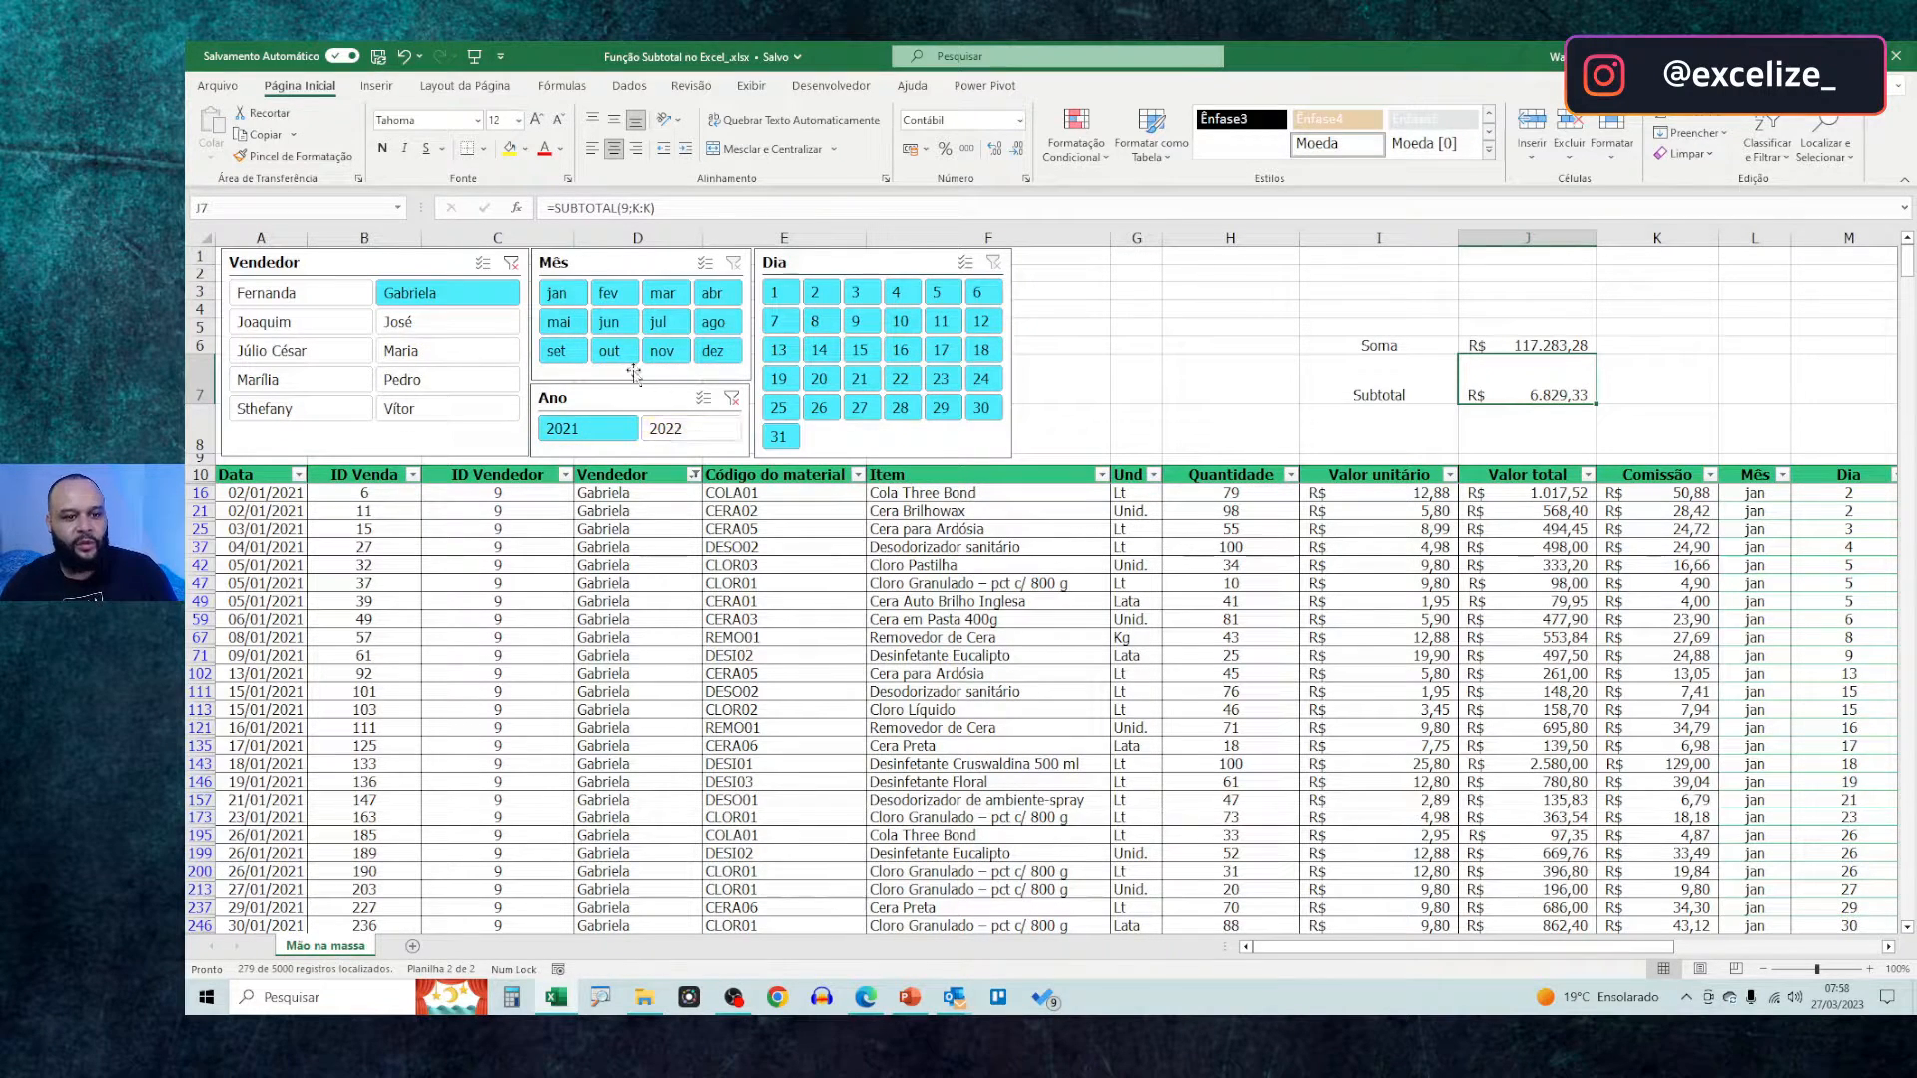
{"action": "left_click_drag", "start_coordinate": [557, 294], "coordinate": [612, 320]}
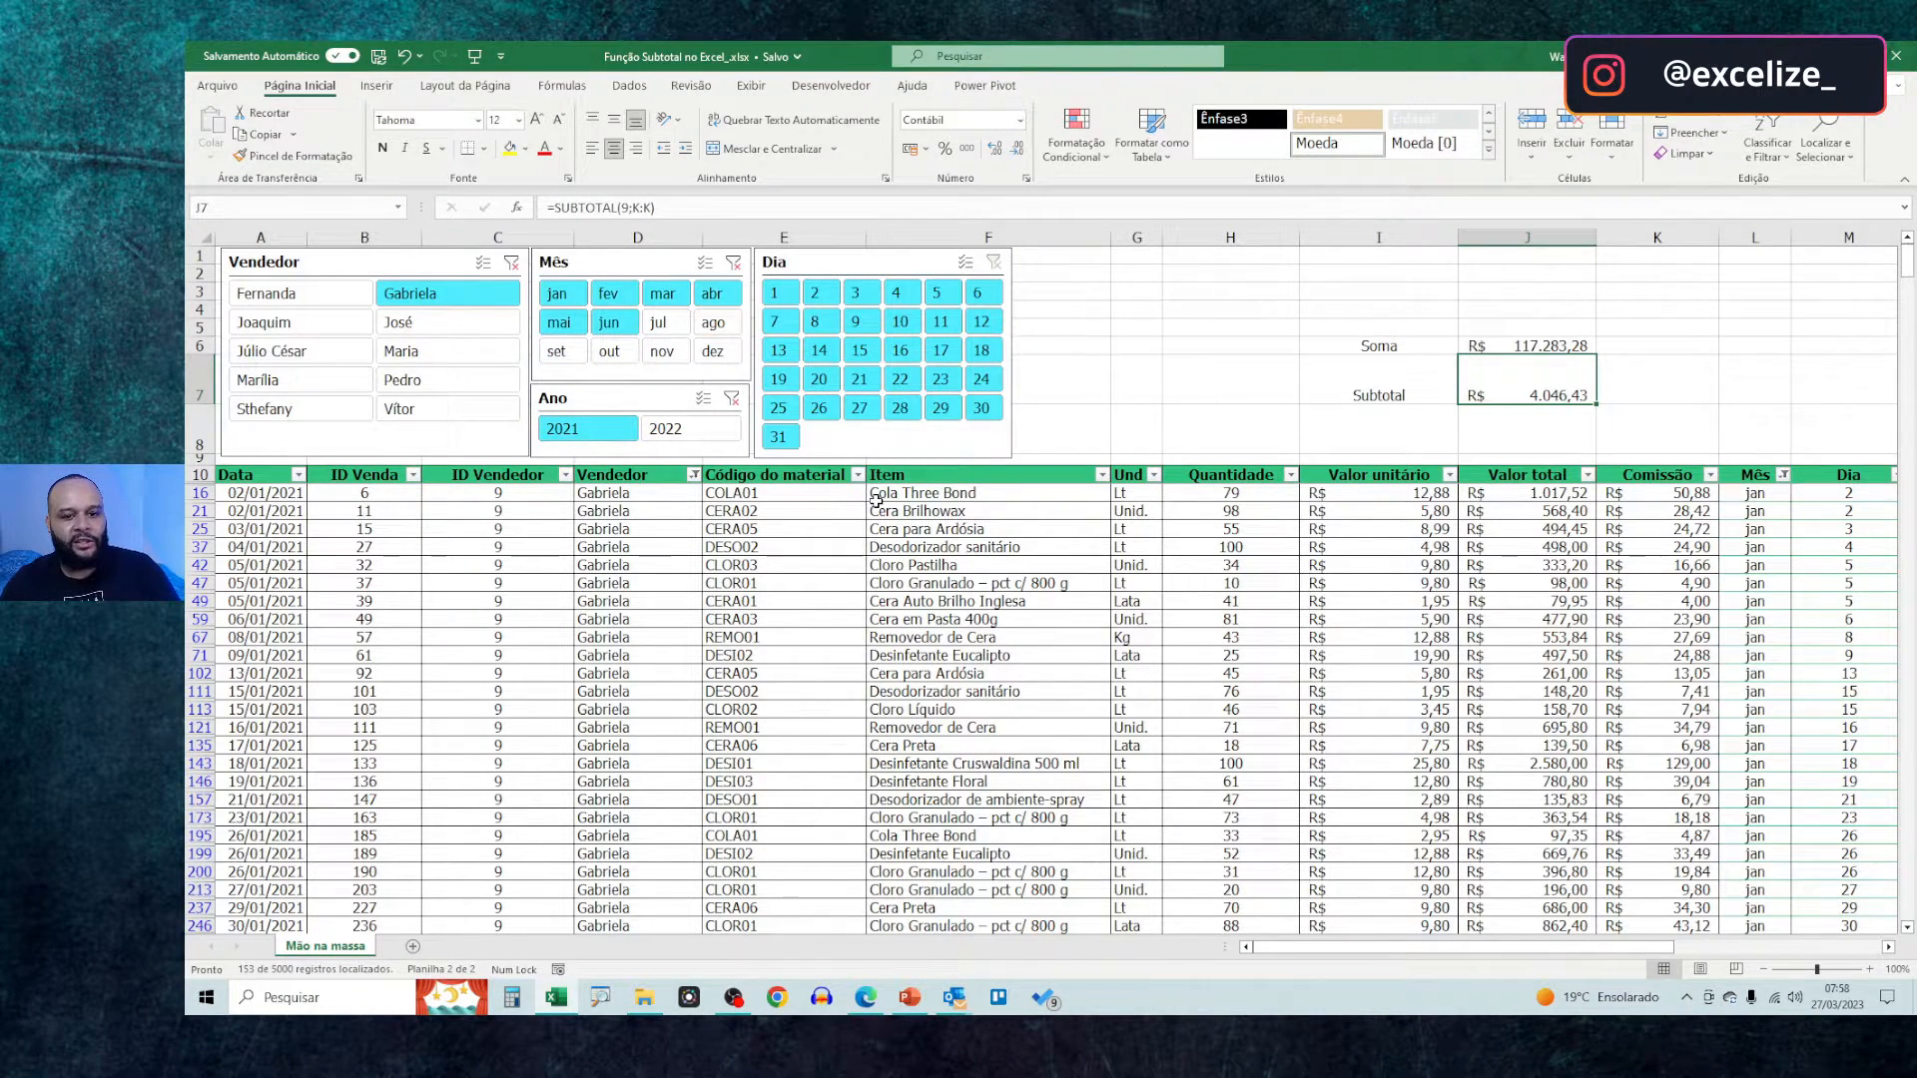